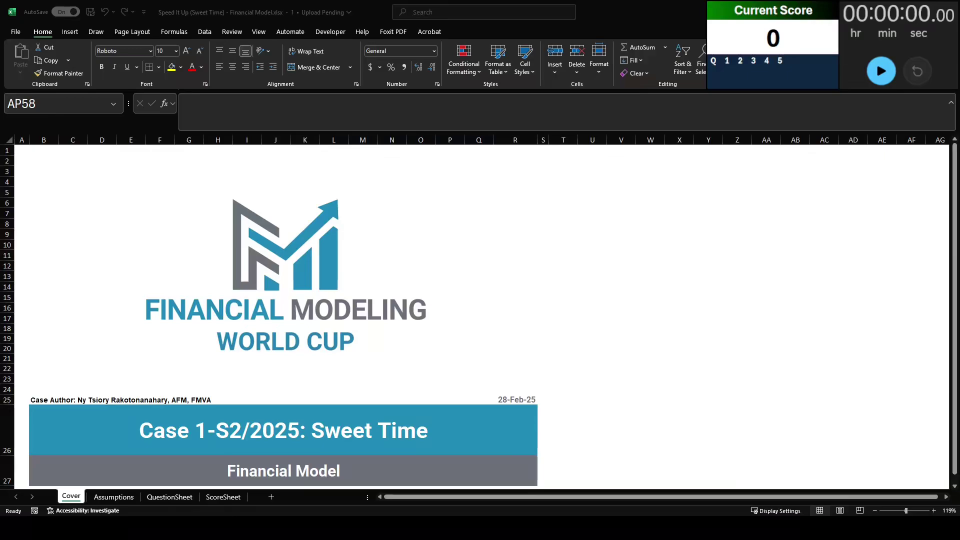
Review the new production line, sales discount rate and sales discount tier inputs on the Assumptions sheet
{"action": "key", "text": "alt+Tab"}
{"action": "left_click", "coordinate": [114, 497]}
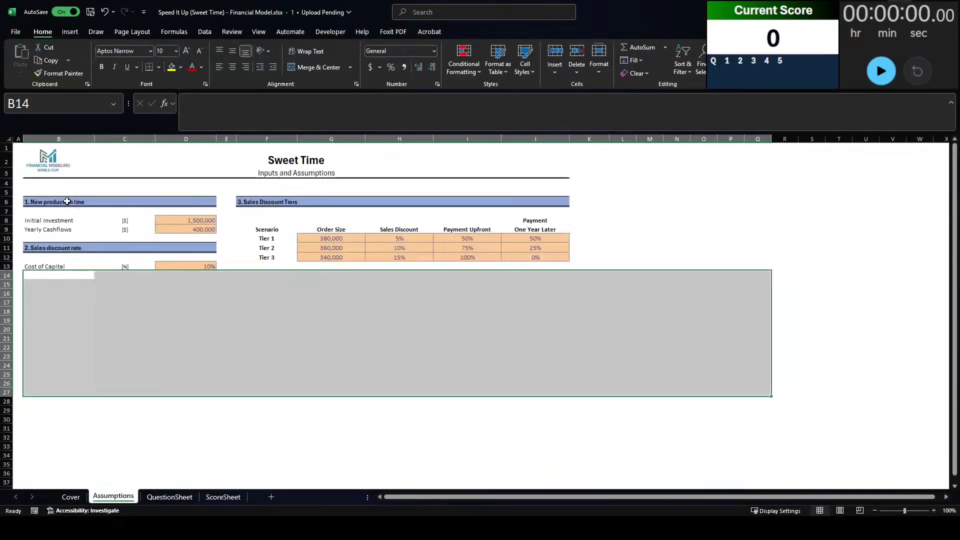
{"action": "left_click_drag", "start_coordinate": [29, 202], "coordinate": [194, 229]}
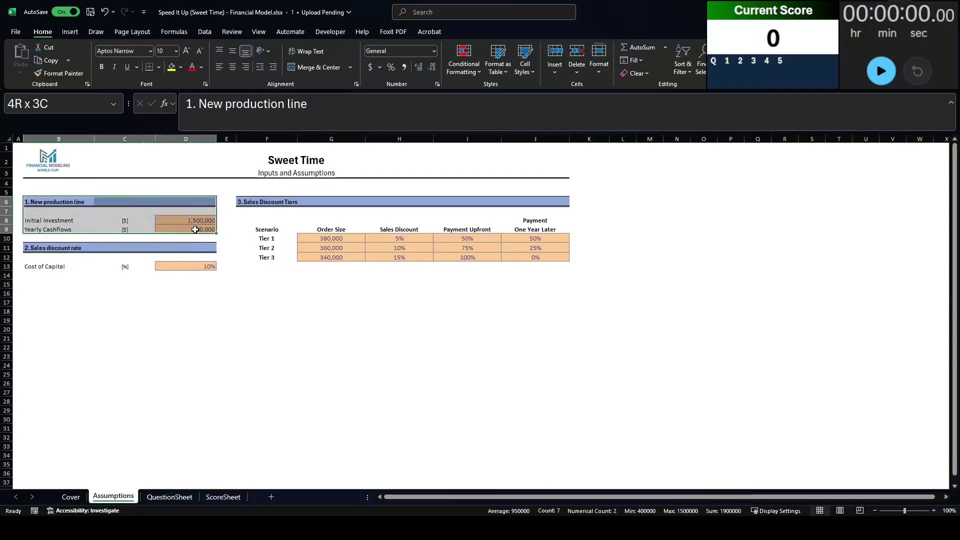
{"action": "left_click_drag", "start_coordinate": [31, 251], "coordinate": [199, 265]}
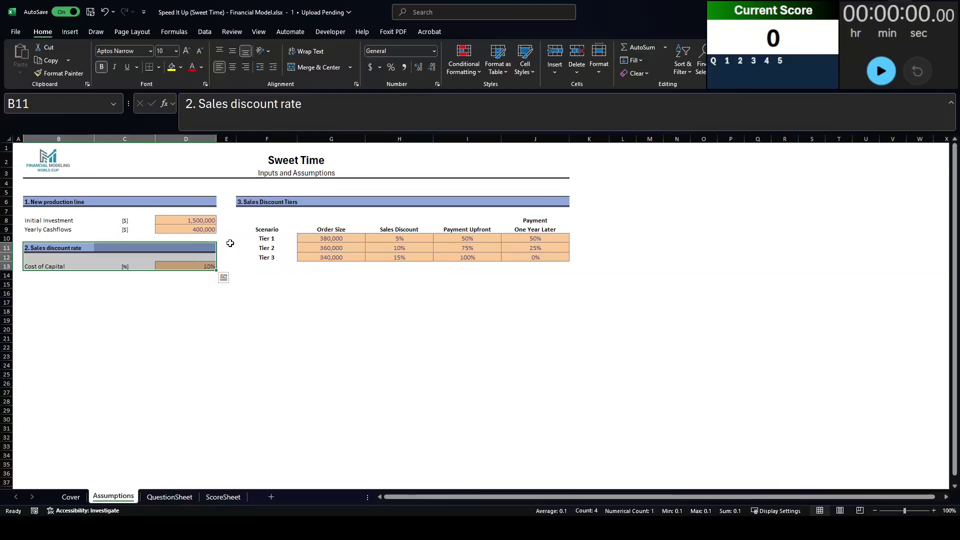
{"action": "left_click_drag", "start_coordinate": [248, 201], "coordinate": [543, 258]}
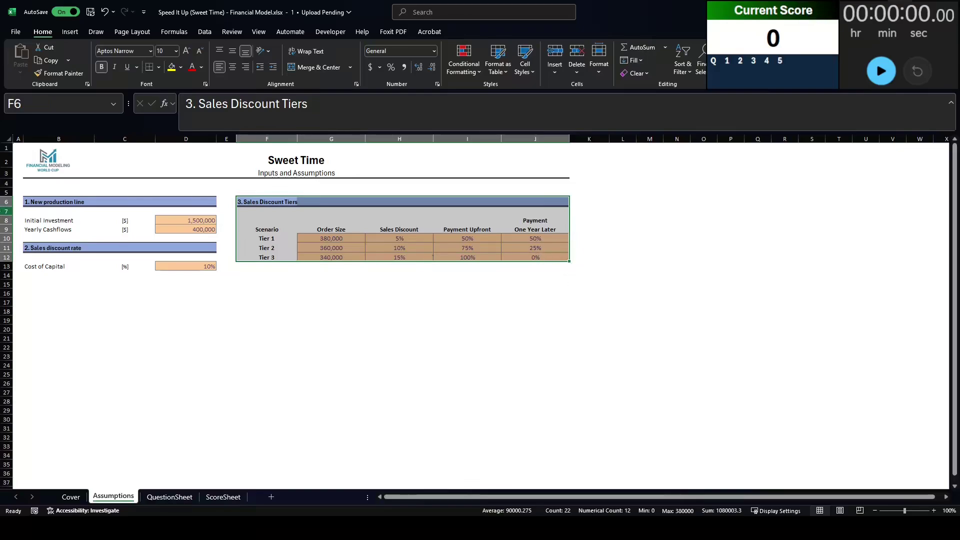
{"action": "left_click_drag", "start_coordinate": [38, 202], "coordinate": [209, 230]}
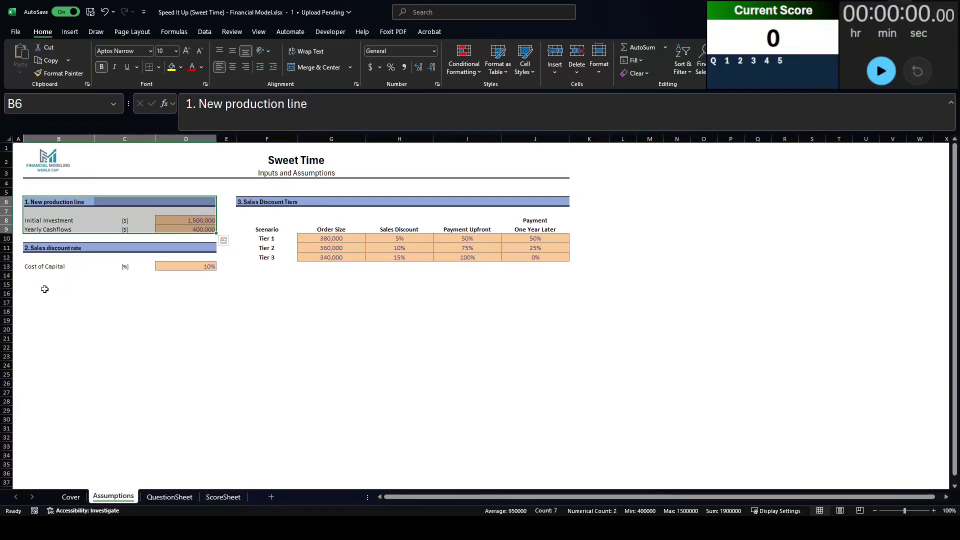
{"action": "left_click", "coordinate": [173, 297]}
{"action": "left_click", "coordinate": [32, 292]}
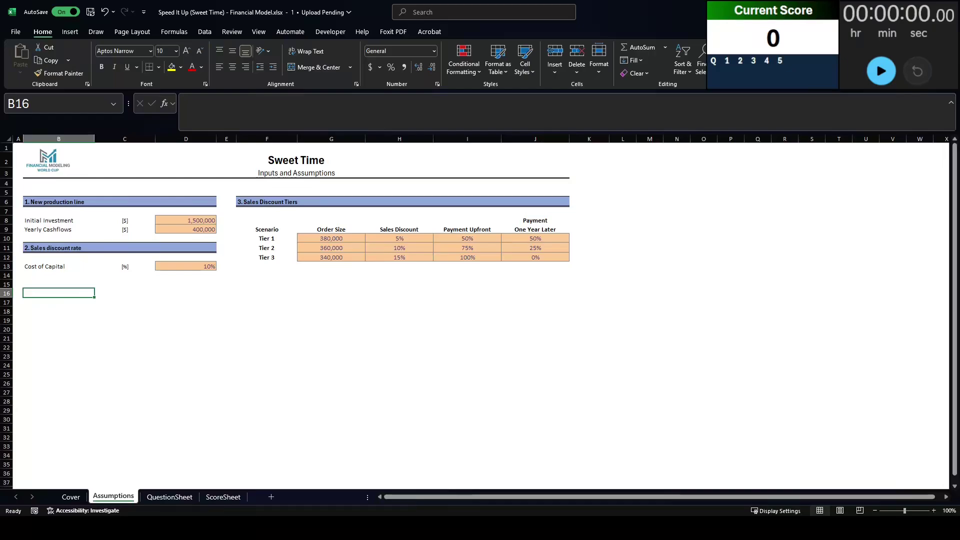
Start the stopwatch and read question Q1 on the QuestionSheet
{"action": "left_click", "coordinate": [881, 71]}
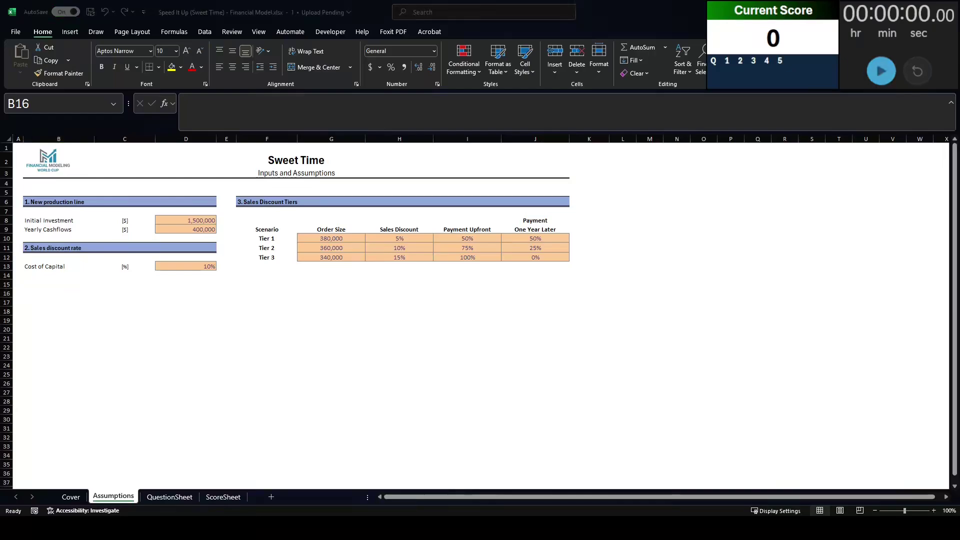
{"action": "left_click", "coordinate": [169, 497]}
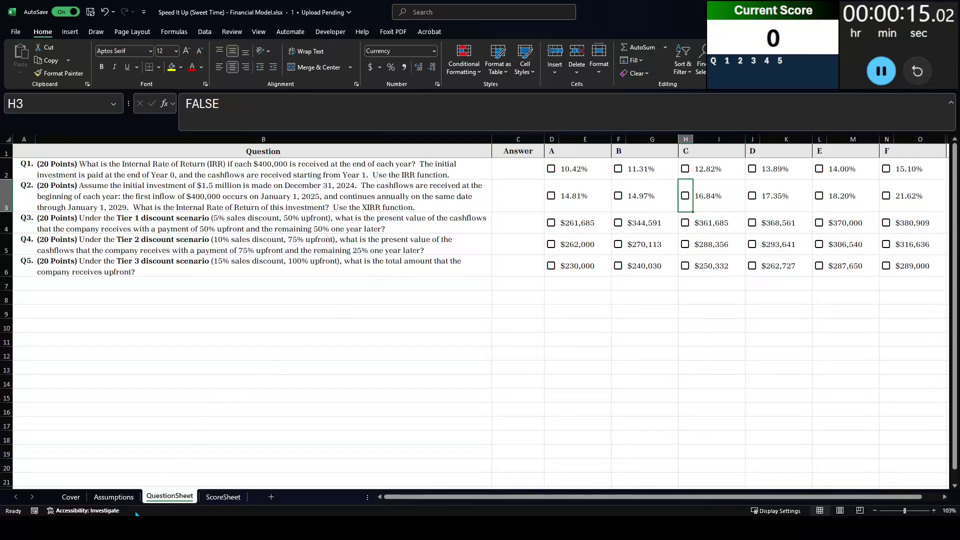
On the Assumptions sheet, label B16 "Q1" and list Year 0 to Year 5 below it with ="Year "&SEQUENCE(6,,0)
{"action": "left_click", "coordinate": [128, 498]}
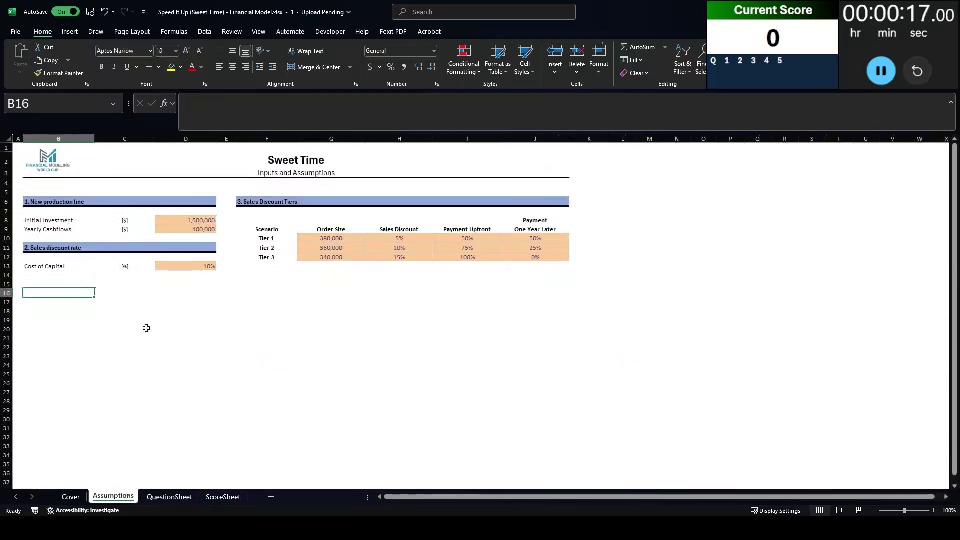
{"action": "type", "text": "Q1"}
{"action": "key", "text": "Return"}
{"action": "type", "text": "=\"Year\""}
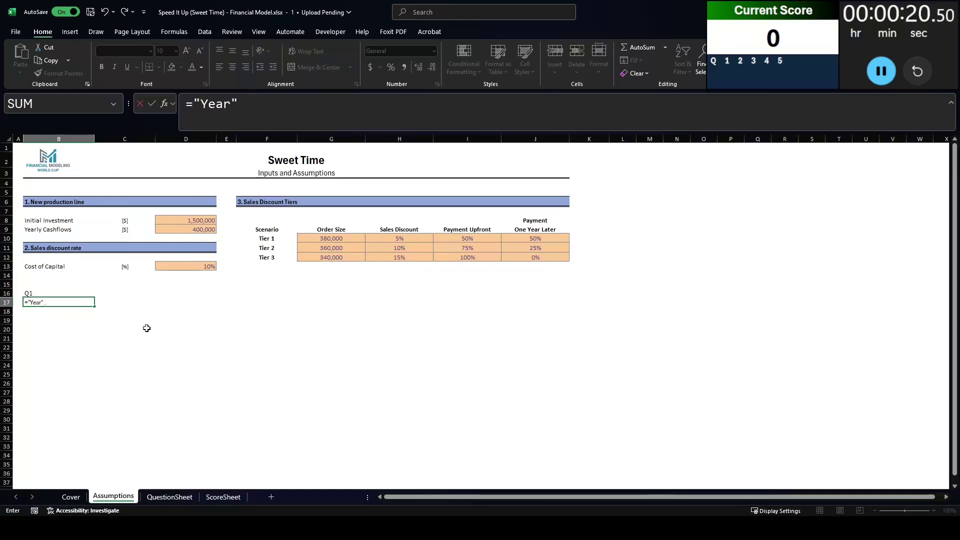
{"action": "key", "text": "BackSpace"}
{"action": "type", "text": "\"&s"}
{"action": "type", "text": "eq6"}
{"action": "key", "text": "BackSpace"}
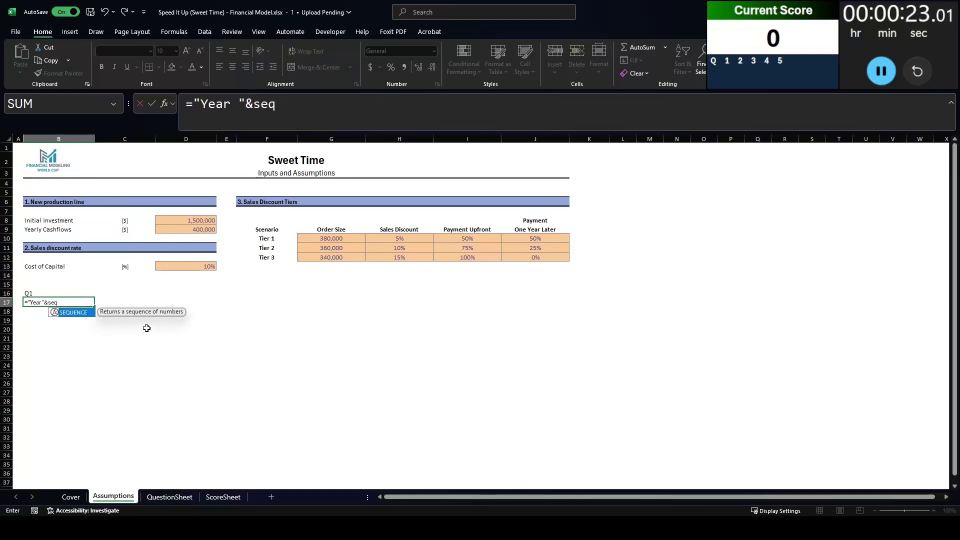
{"action": "key", "text": "Tab"}
{"action": "type", "text": "6,,0"}
{"action": "key", "text": "Return"}
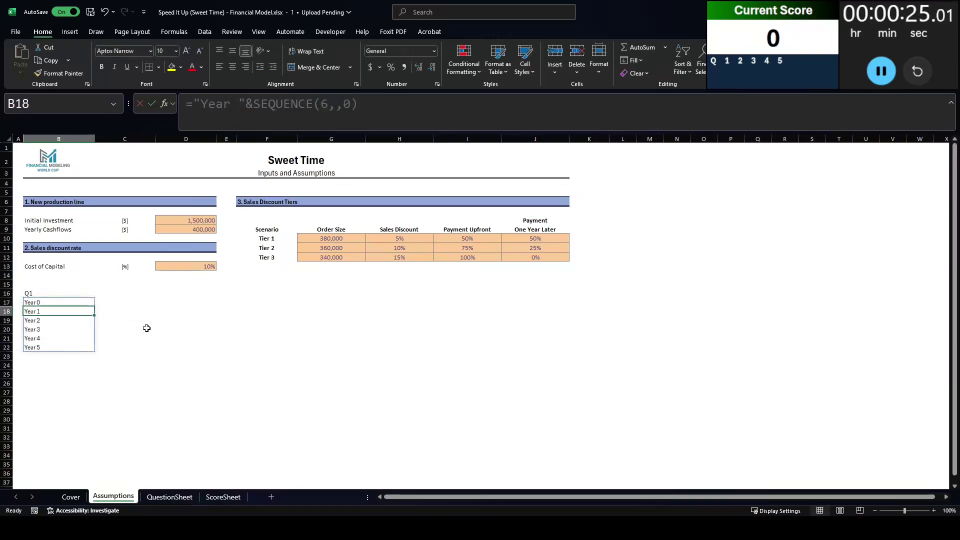
Enter the Year 0 cashflow in C17 as the negative of the initial investment, =-D8
{"action": "key", "text": "Up"}
{"action": "key", "text": "Right"}
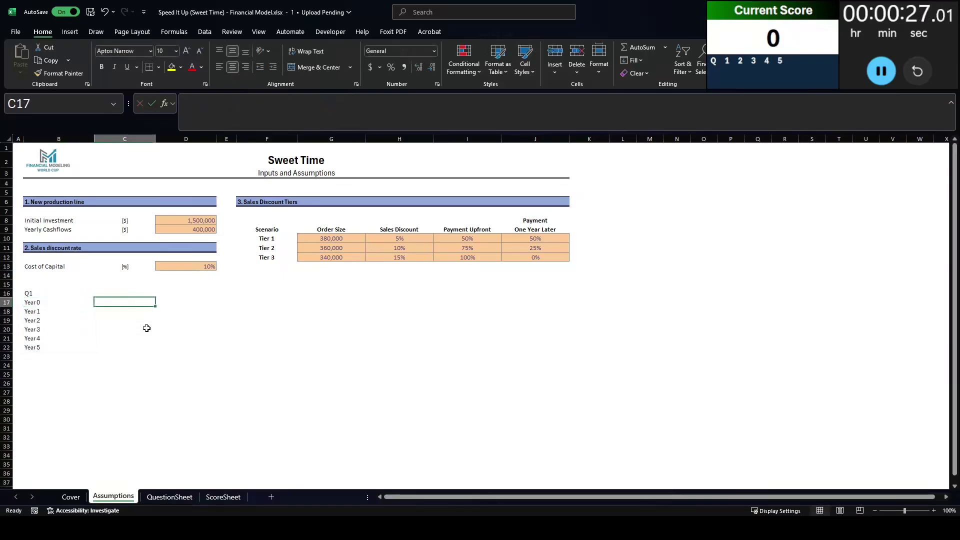
{"action": "type", "text": "=-"}
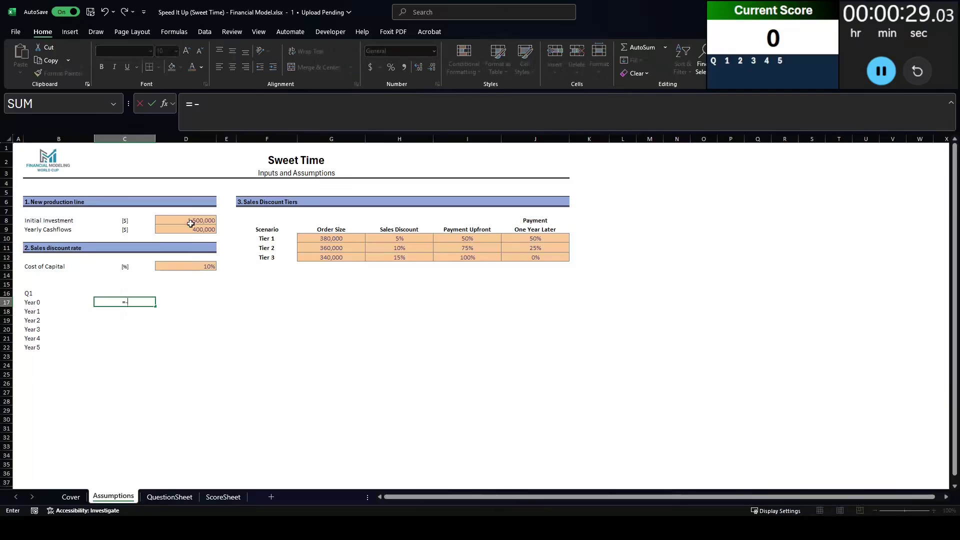
{"action": "left_click", "coordinate": [191, 222]}
{"action": "key", "text": "Return"}
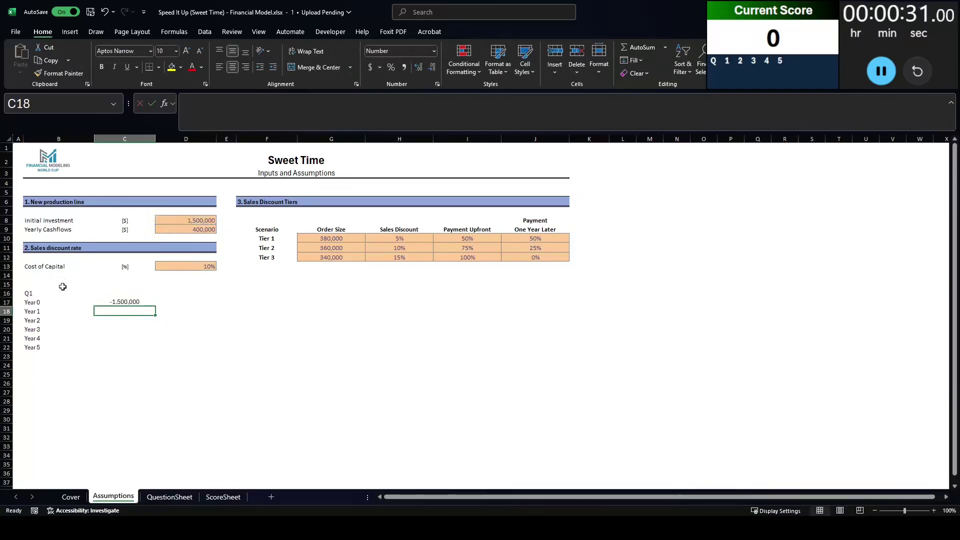
Fill the Year 1 to Year 5 cashflows in C18:C22 with the yearly cashflow reference =$D$9
{"action": "left_click", "coordinate": [119, 350], "text": "shift"}
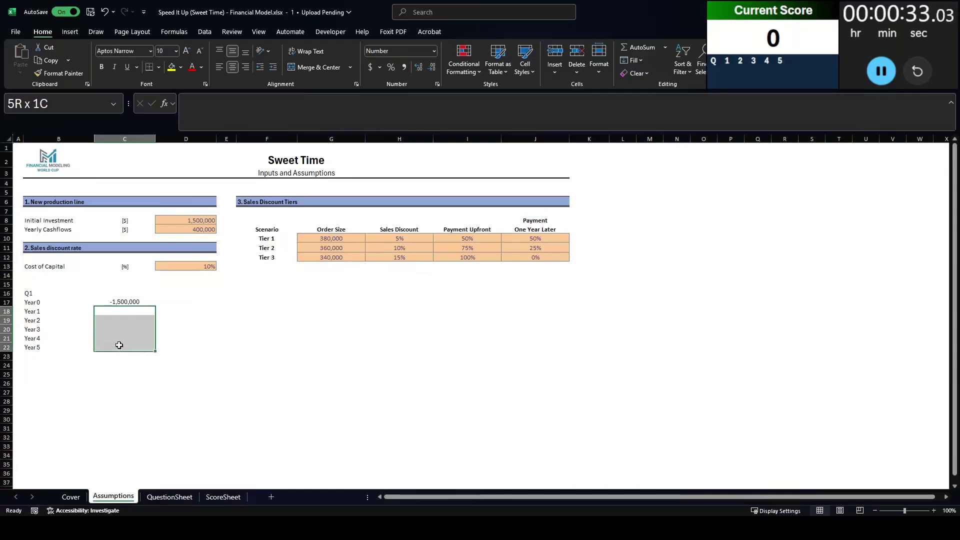
{"action": "type", "text": "=-"}
{"action": "key", "text": "BackSpace"}
{"action": "left_click", "coordinate": [178, 229]}
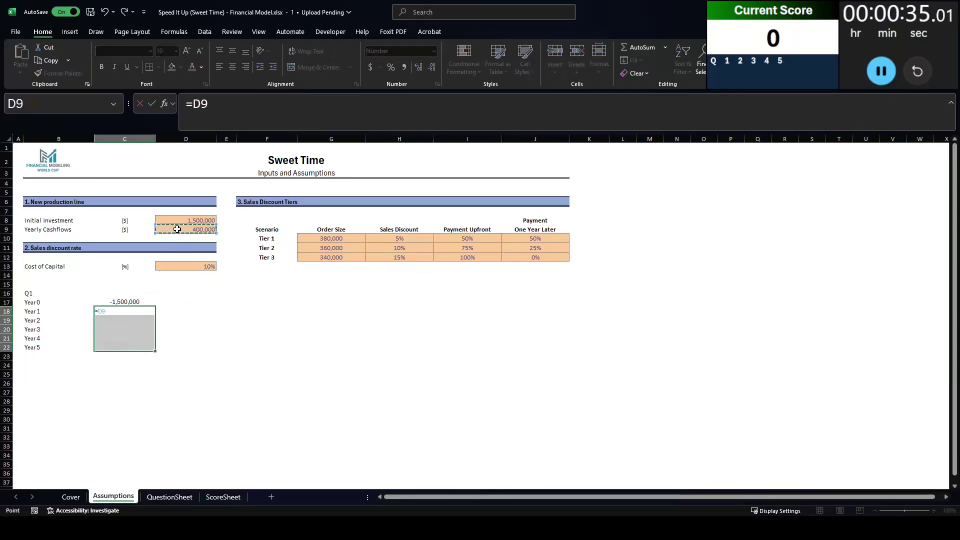
{"action": "key", "text": "F4"}
{"action": "key", "text": "ctrl+Return"}
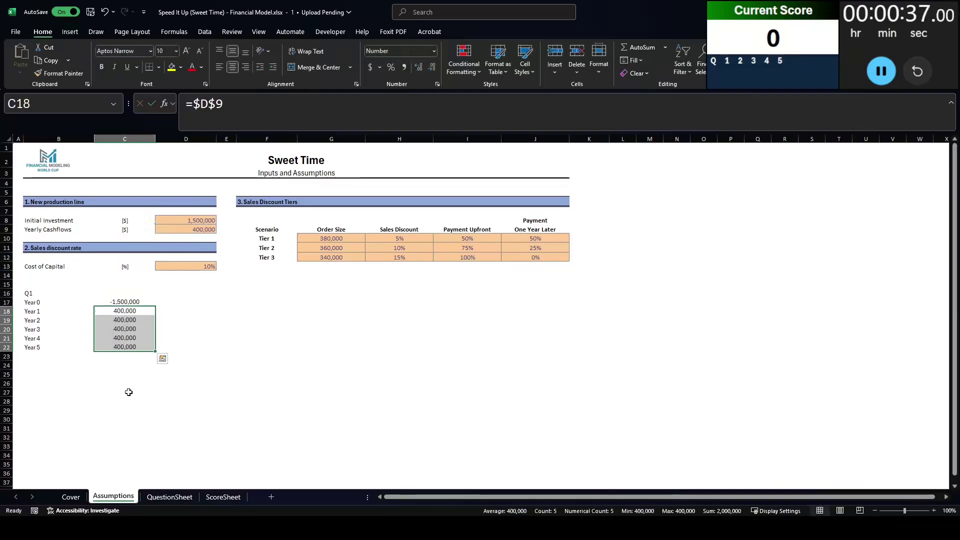
Add an "IRR" row in row 23 with =IRR(C17:C22), formatted as a percentage with two decimals
{"action": "left_click", "coordinate": [61, 355]}
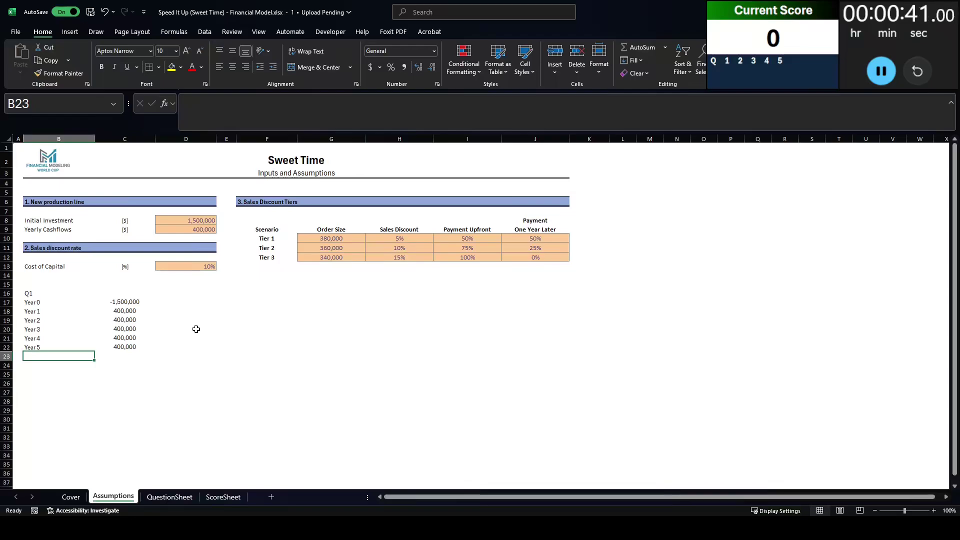
{"action": "type", "text": "IRR"}
{"action": "key", "text": "Tab"}
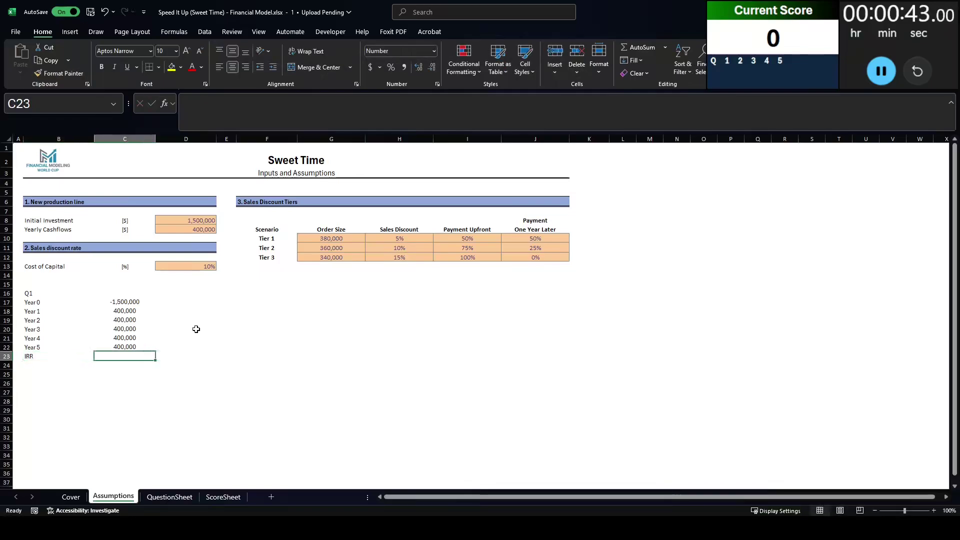
{"action": "type", "text": "=irr("}
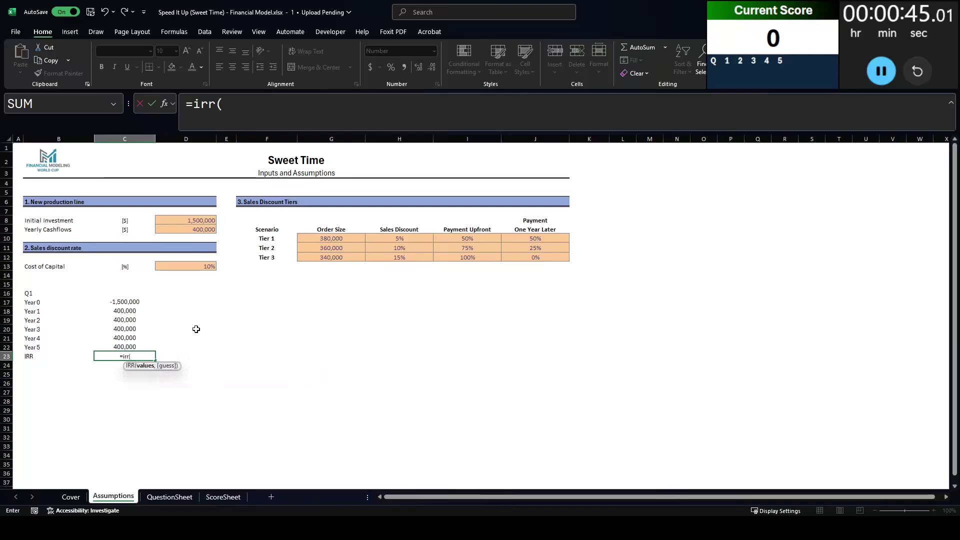
{"action": "key", "text": "Up"}
{"action": "key", "text": "ctrl+shift+Up"}
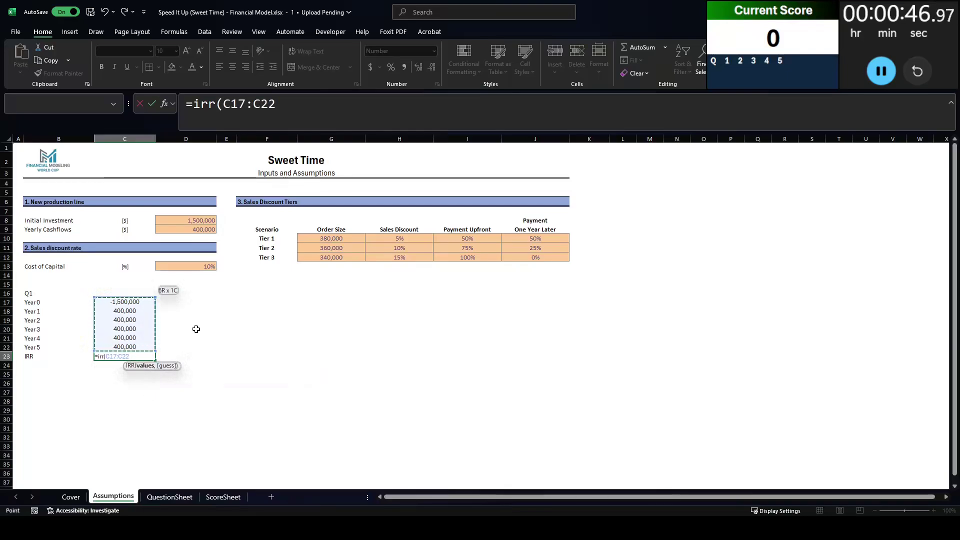
{"action": "key", "text": "ctrl+Return"}
{"action": "key", "text": "ctrl+shift+5"}
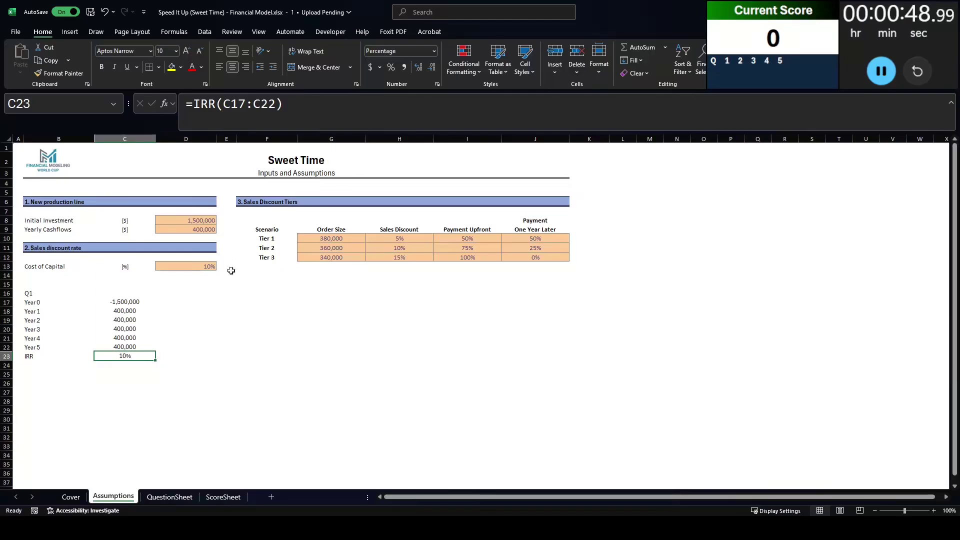
{"action": "left_click", "coordinate": [419, 67]}
{"action": "left_click", "coordinate": [419, 67]}
Mark answer A, 10.42%, for Q1 on the QuestionSheet
{"action": "left_click", "coordinate": [170, 497]}
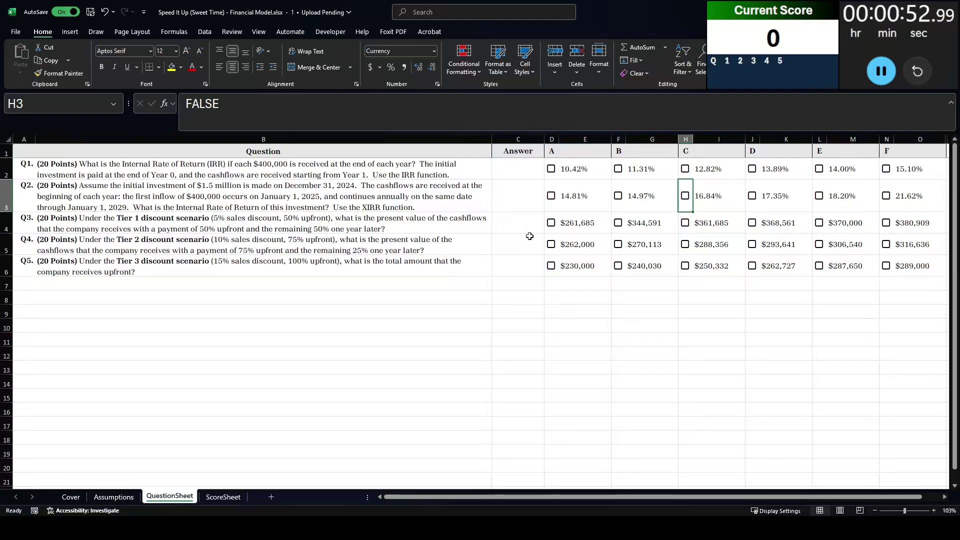
{"action": "left_click", "coordinate": [552, 170]}
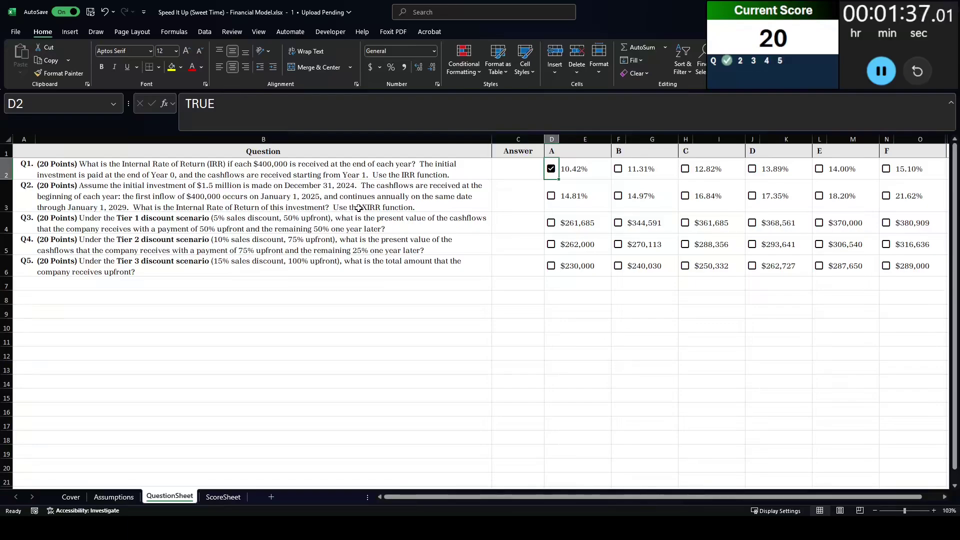
On the Assumptions sheet, enter the Year 0 date 2024-12-31 in D17 beside the initial outflow
{"action": "left_click", "coordinate": [114, 497]}
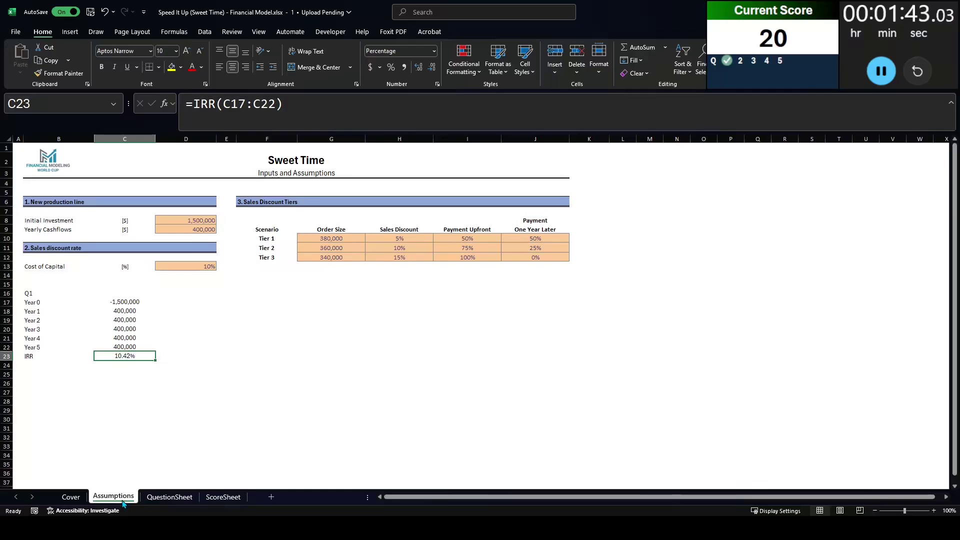
{"action": "left_click", "coordinate": [186, 301]}
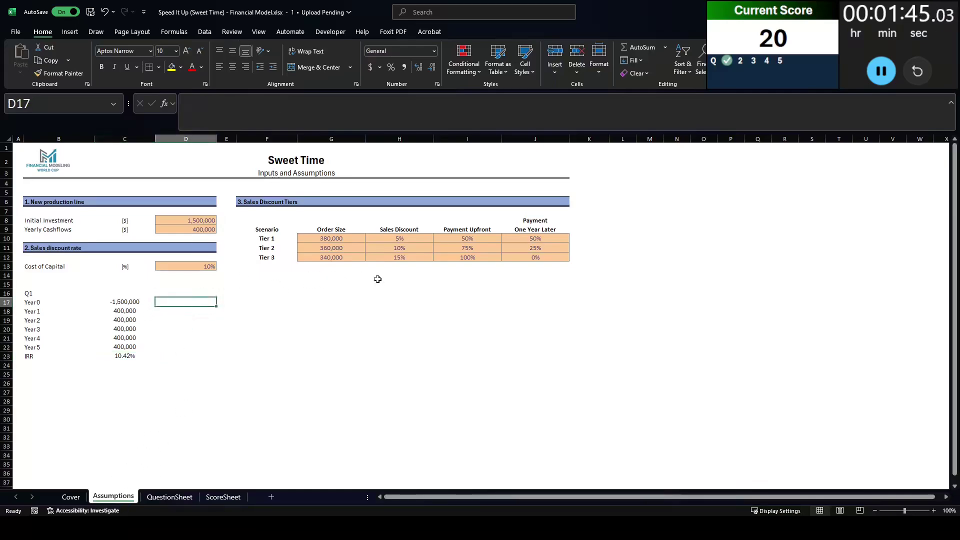
{"action": "type", "text": "20254-3"}
{"action": "key", "text": "BackSpace"}
{"action": "key", "text": "BackSpace"}
{"action": "key", "text": "BackSpace"}
{"action": "type", "text": "4-"}
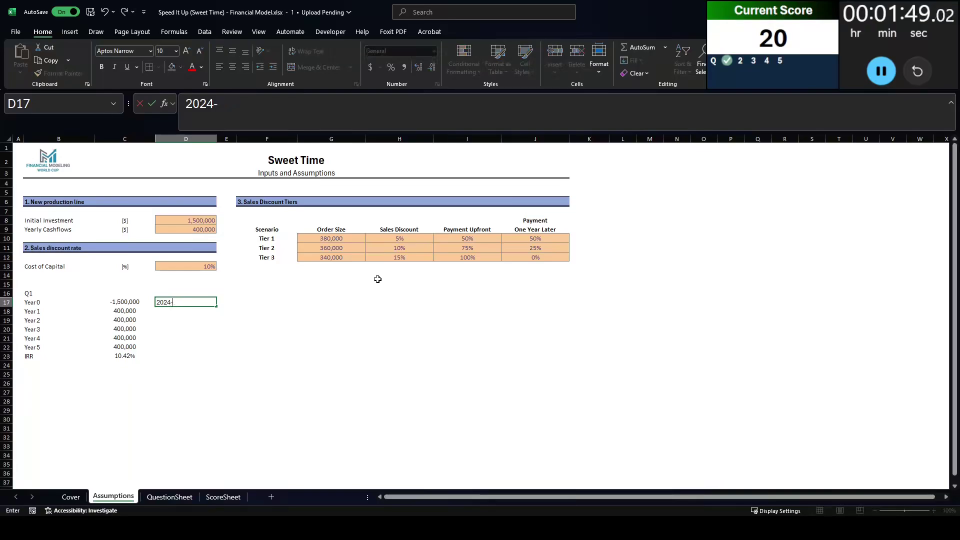
{"action": "type", "text": "312-31"}
{"action": "key", "text": "Return"}
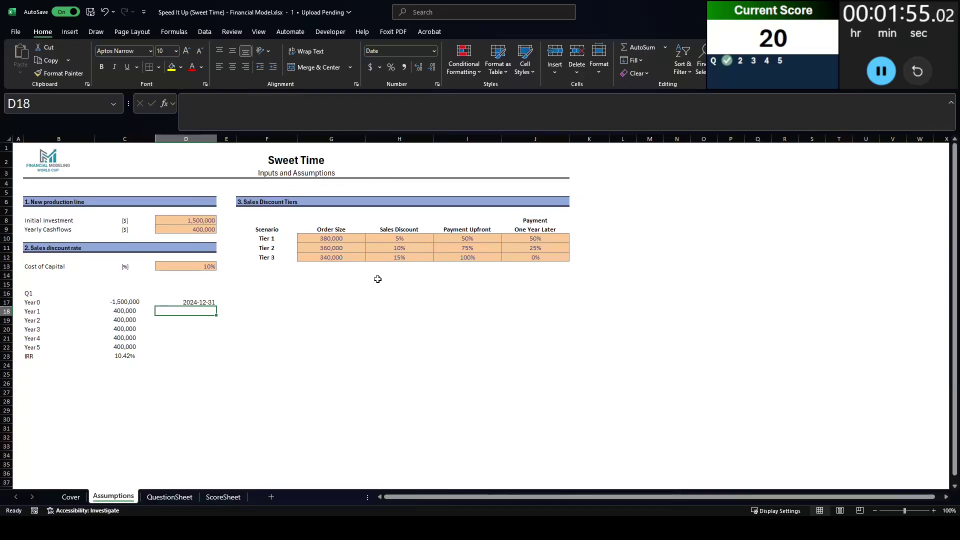
Generate the January 1 dates for Year 1 to Year 5 in D18 with =DATE(SEQUENCE(5,,2025),1,1)
{"action": "type", "text": "=date(se"}
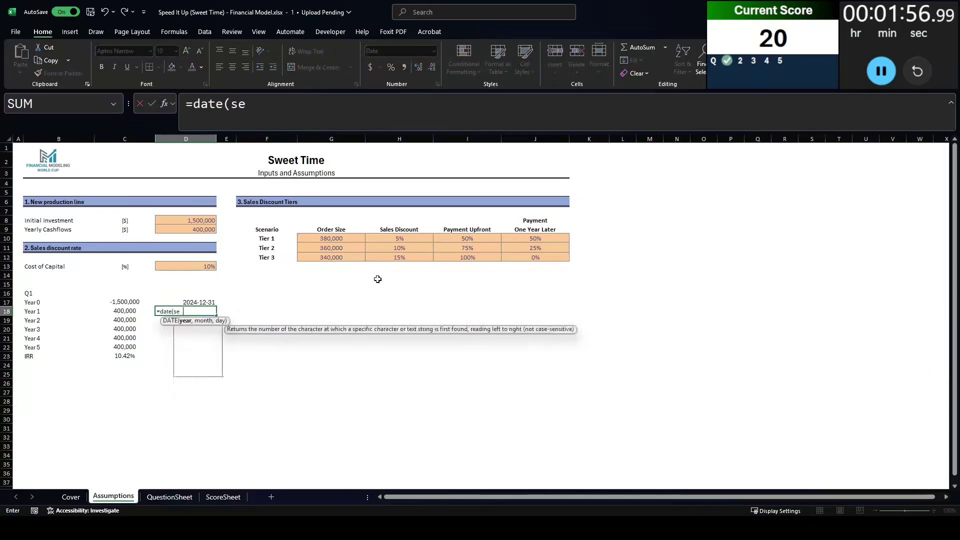
{"action": "key", "text": "Tab"}
{"action": "type", "text": "5"}
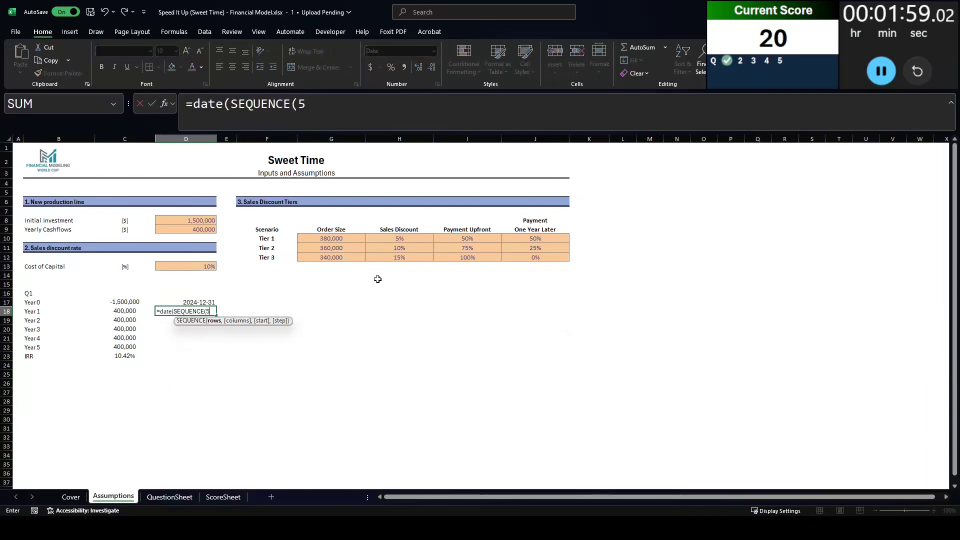
{"action": "type", "text": ",,2025"}
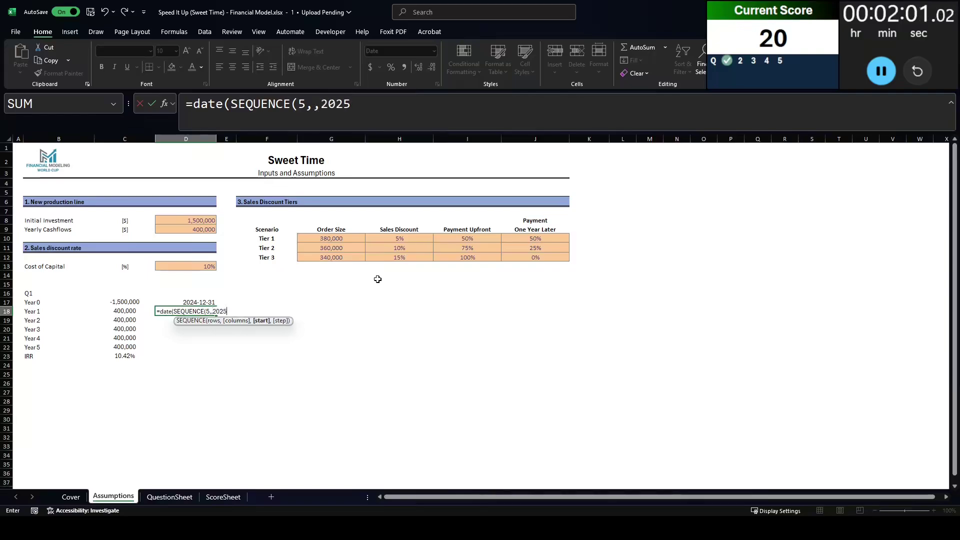
{"action": "type", "text": "),1,1"}
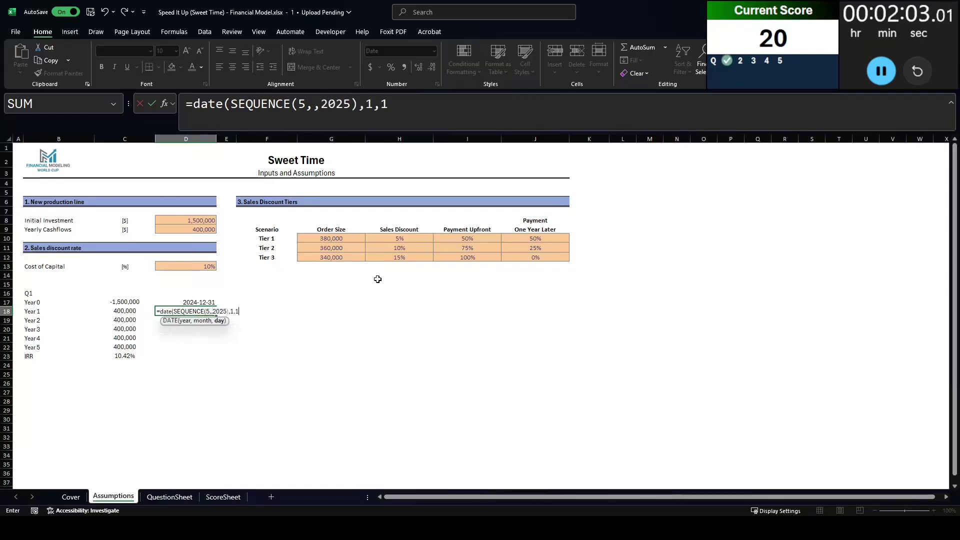
{"action": "type", "text": ")"}
{"action": "key", "text": "Return"}
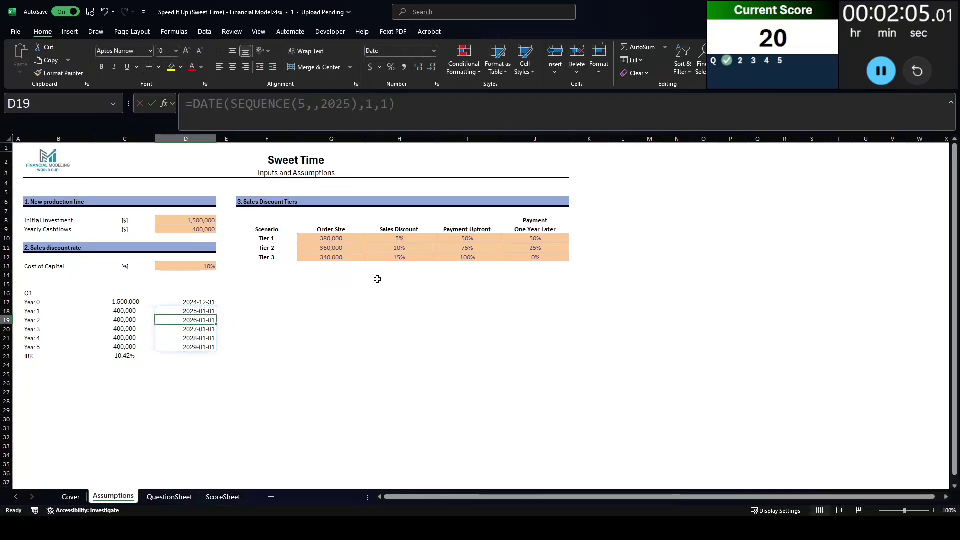
Calculate the XIRR of the dated cash flows in D23 with =XIRR(C17:C22,D17:D22)
{"action": "left_click", "coordinate": [178, 355]}
{"action": "type", "text": "=x"}
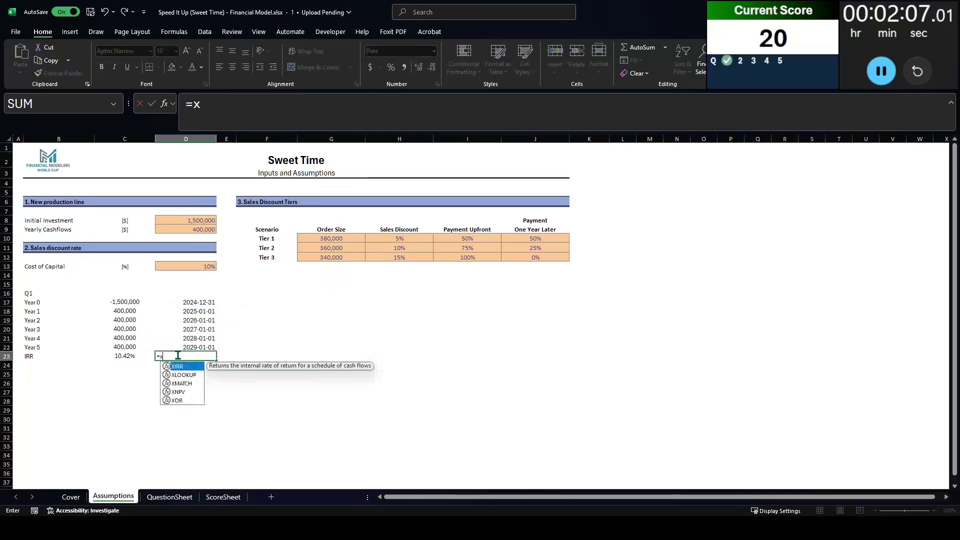
{"action": "type", "text": "irr("}
{"action": "key", "text": "Up"}
{"action": "key", "text": "Left"}
{"action": "key", "text": "ctrl+shift+Up"}
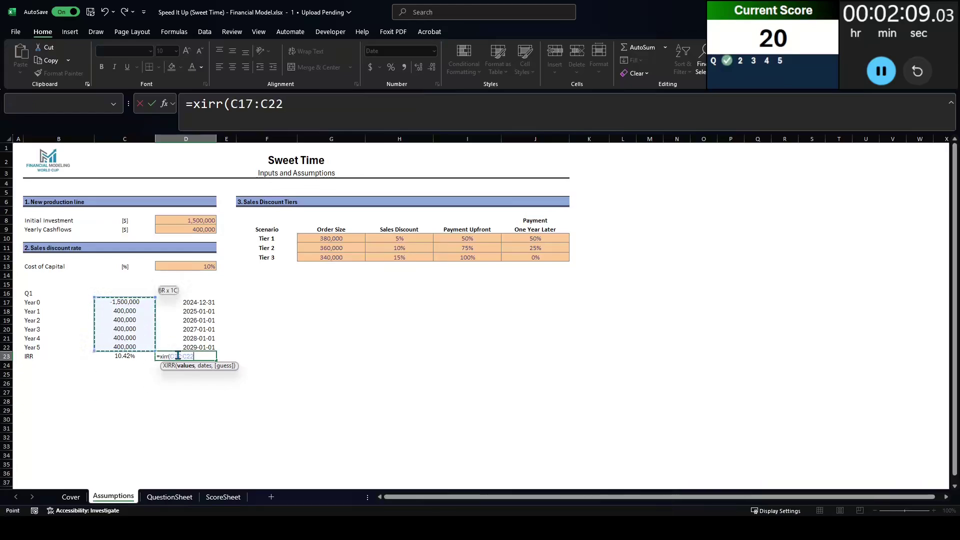
{"action": "type", "text": ","}
{"action": "key", "text": "Up"}
{"action": "key", "text": "ctrl+shift+Up"}
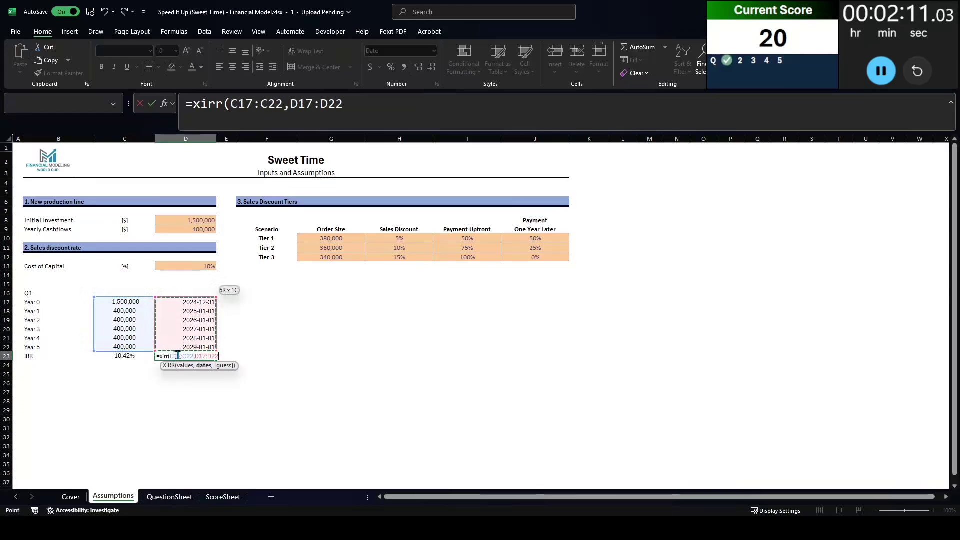
{"action": "key", "text": "ctrl+Return"}
Format the XIRR result in D23 as a percentage with two decimals
{"action": "key", "text": "ctrl+shift+5"}
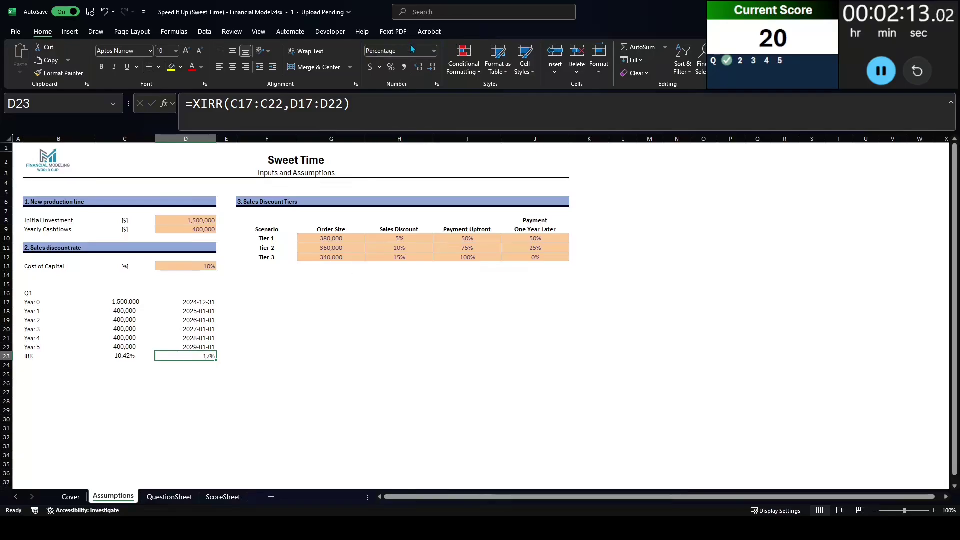
{"action": "left_click", "coordinate": [419, 71]}
{"action": "left_click", "coordinate": [419, 71]}
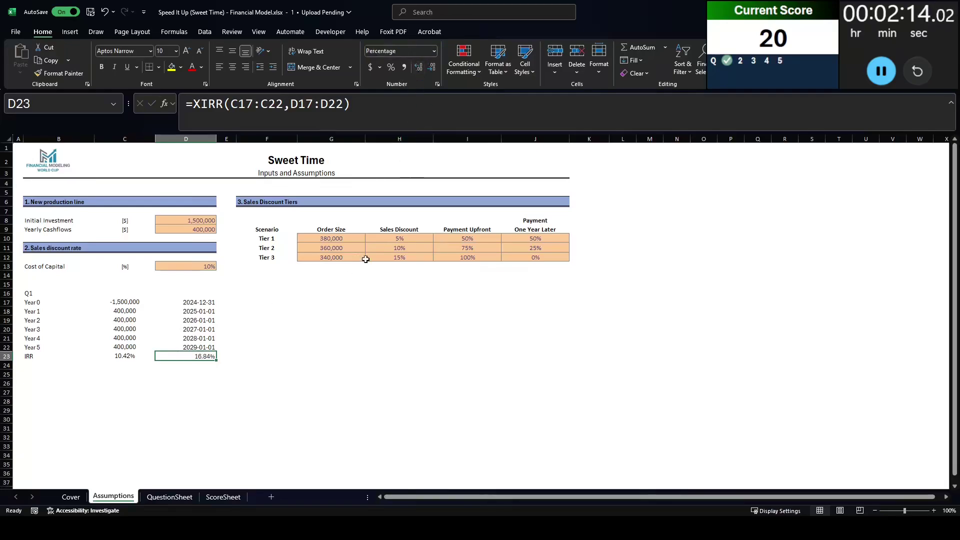
Mark answer C, 16.84%, for Q2 on the QuestionSheet
{"action": "left_click", "coordinate": [170, 496]}
{"action": "left_click", "coordinate": [685, 195]}
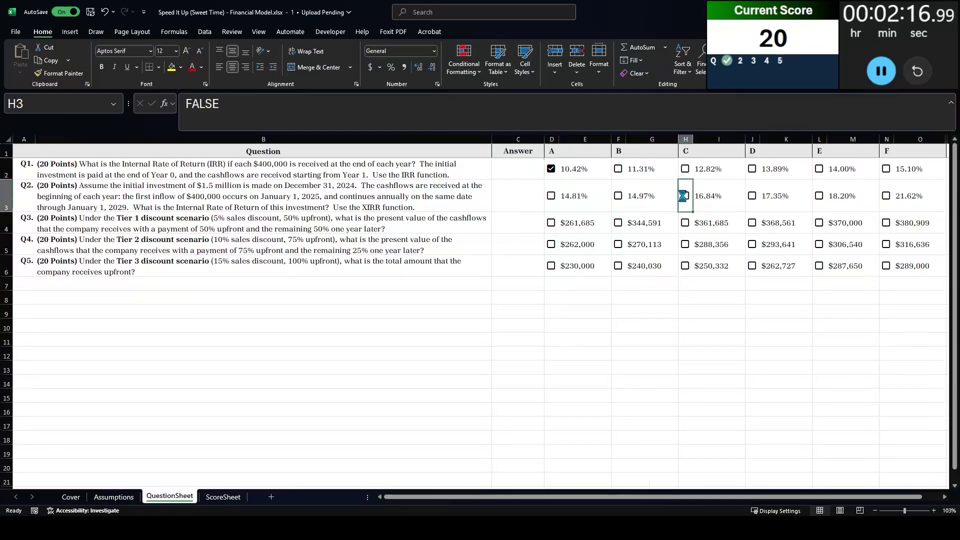
{"action": "left_click", "coordinate": [520, 230]}
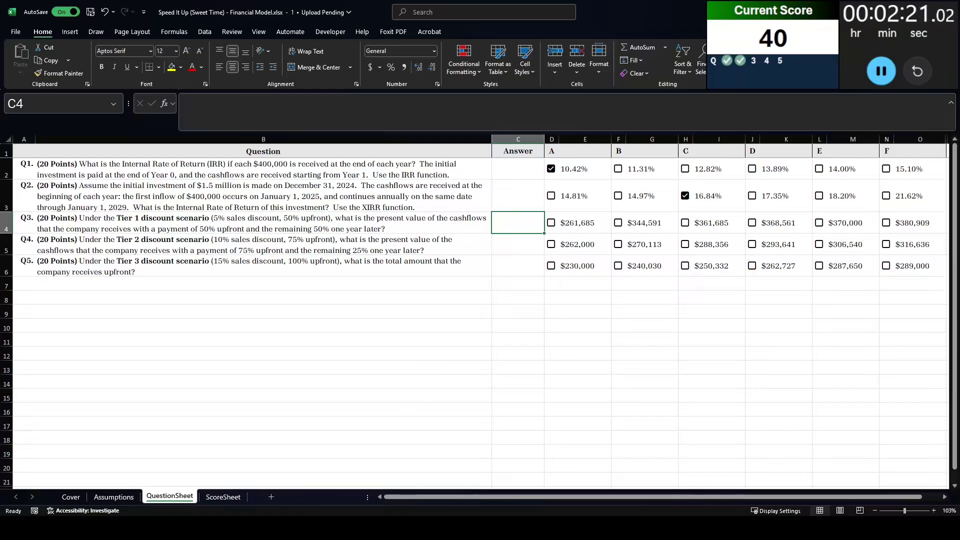
Read the Sales Discounts section of the case PDF and review the cost of capital and discount-tier inputs on the Assumptions sheet
{"action": "scroll", "coordinate": [927, 300], "scroll_direction": "down", "scroll_amount": 15}
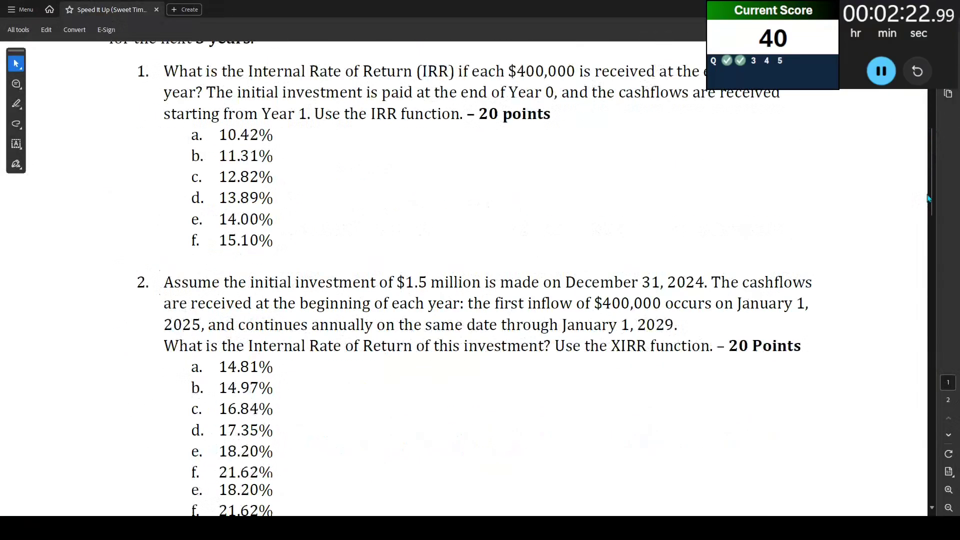
{"action": "scroll", "coordinate": [927, 300], "scroll_direction": "down", "scroll_amount": 5}
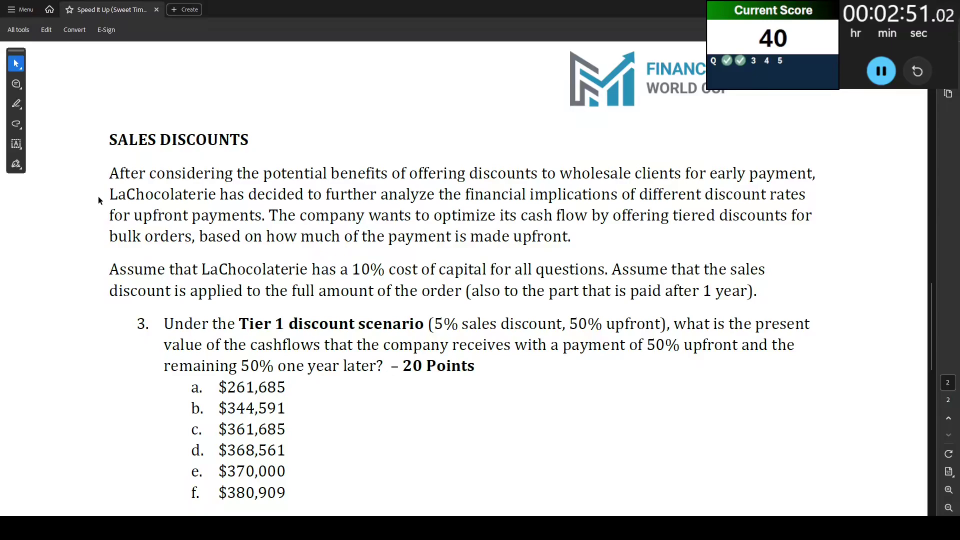
{"action": "key", "text": "alt+Tab"}
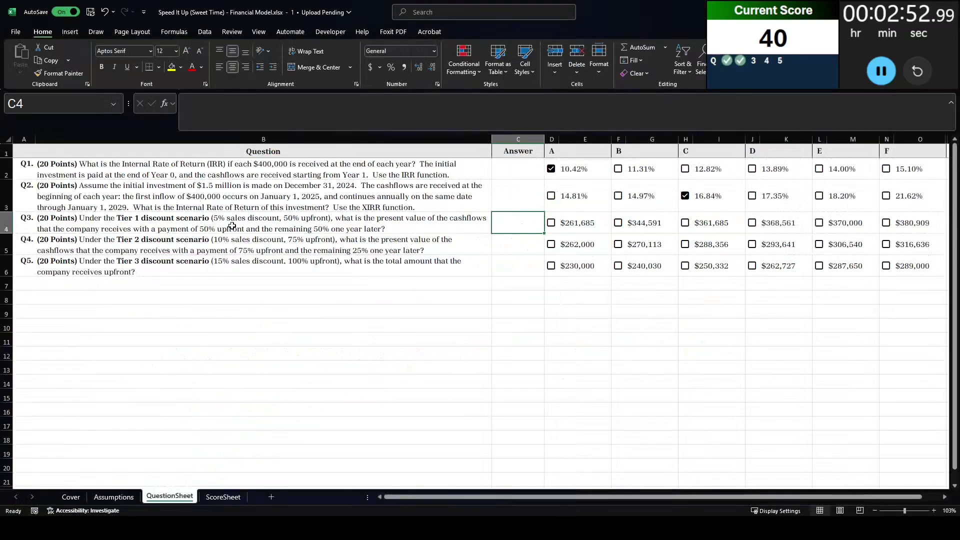
{"action": "left_click", "coordinate": [100, 497]}
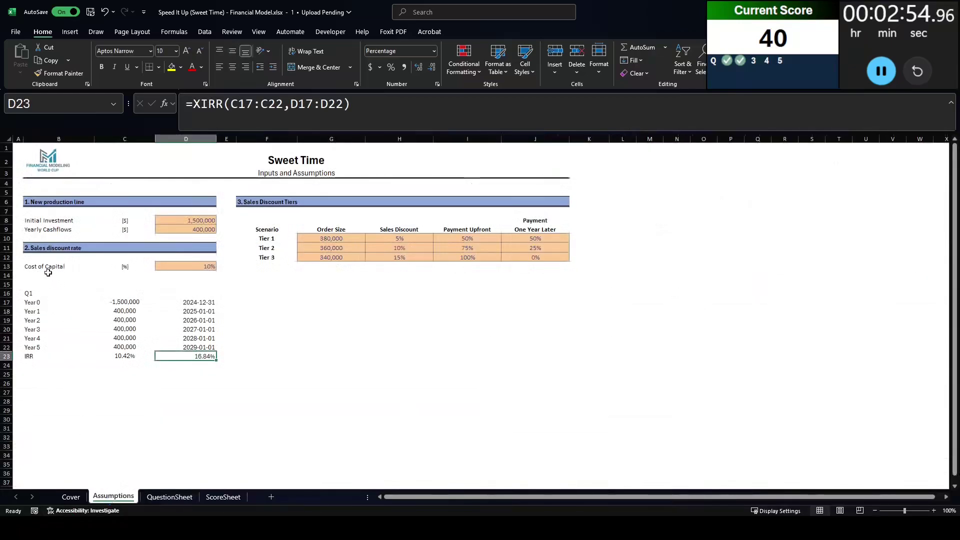
{"action": "left_click_drag", "start_coordinate": [50, 247], "coordinate": [175, 266]}
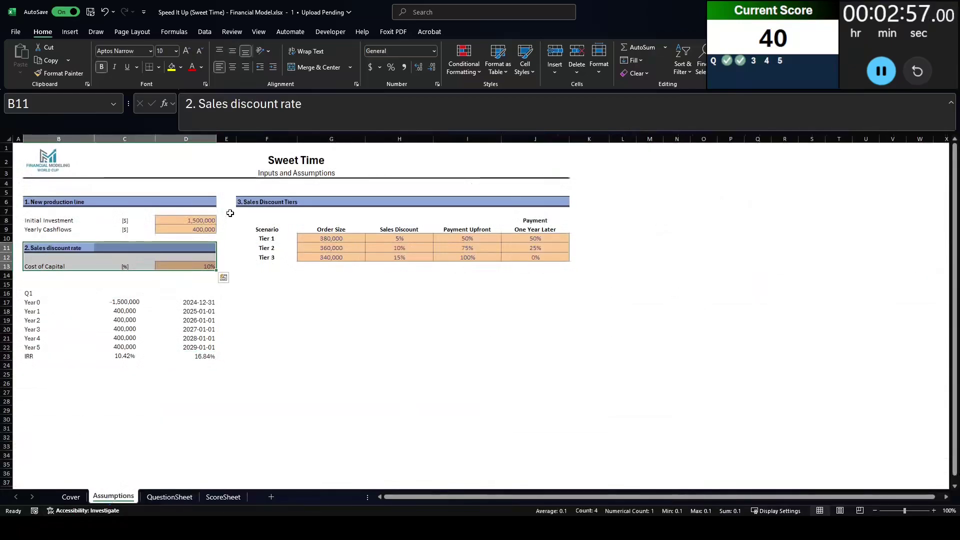
{"action": "left_click_drag", "start_coordinate": [249, 202], "coordinate": [535, 255]}
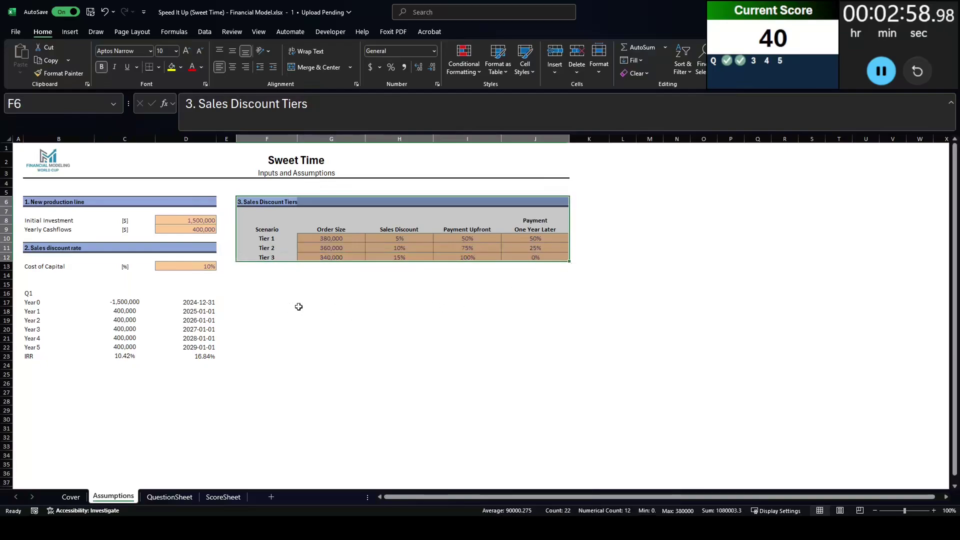
Check the Q3 wording on the QuestionSheet and enter the label "Q3" in F16 of the Assumptions sheet
{"action": "left_click", "coordinate": [270, 299]}
{"action": "left_click", "coordinate": [271, 292]}
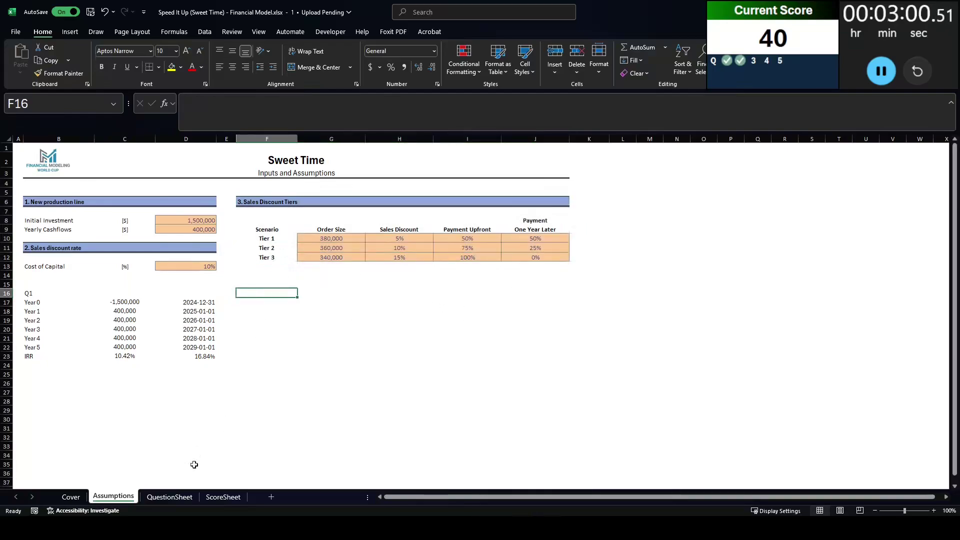
{"action": "left_click", "coordinate": [167, 496]}
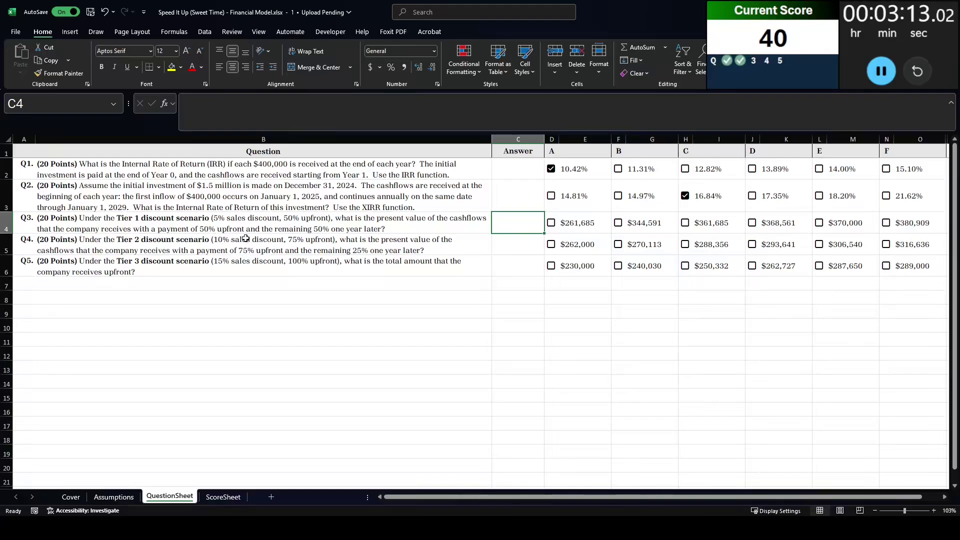
{"action": "left_click", "coordinate": [232, 497]}
{"action": "left_click", "coordinate": [114, 497]}
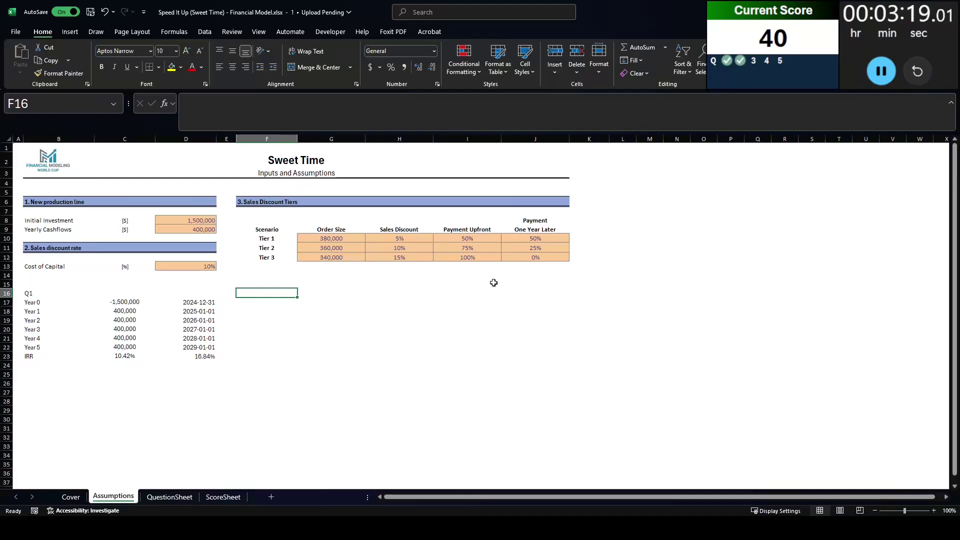
{"action": "type", "text": "Q3"}
{"action": "key", "text": "Tab"}
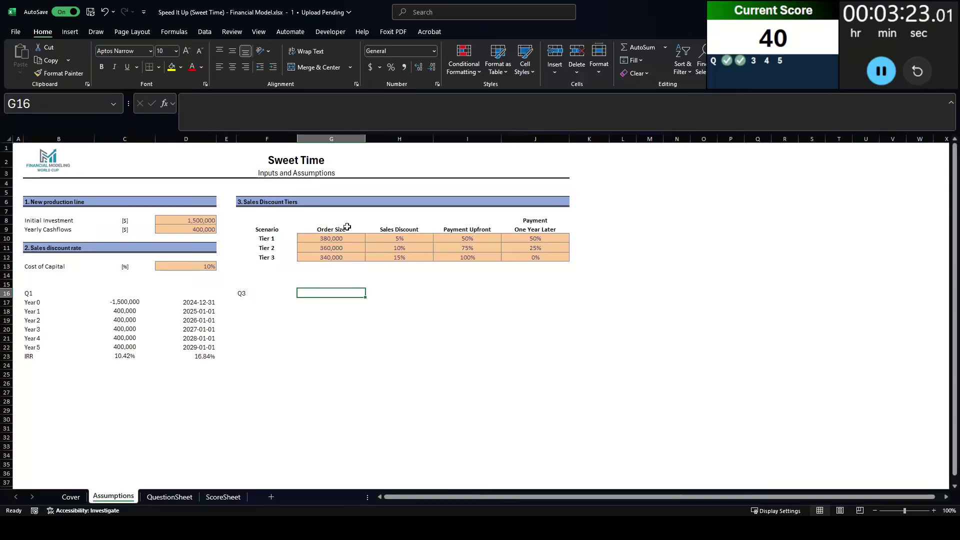
Format the Tier 1 to Tier 3 order sizes in G10:G12 as dollar currency without decimals
{"action": "left_click_drag", "start_coordinate": [348, 228], "coordinate": [357, 258]}
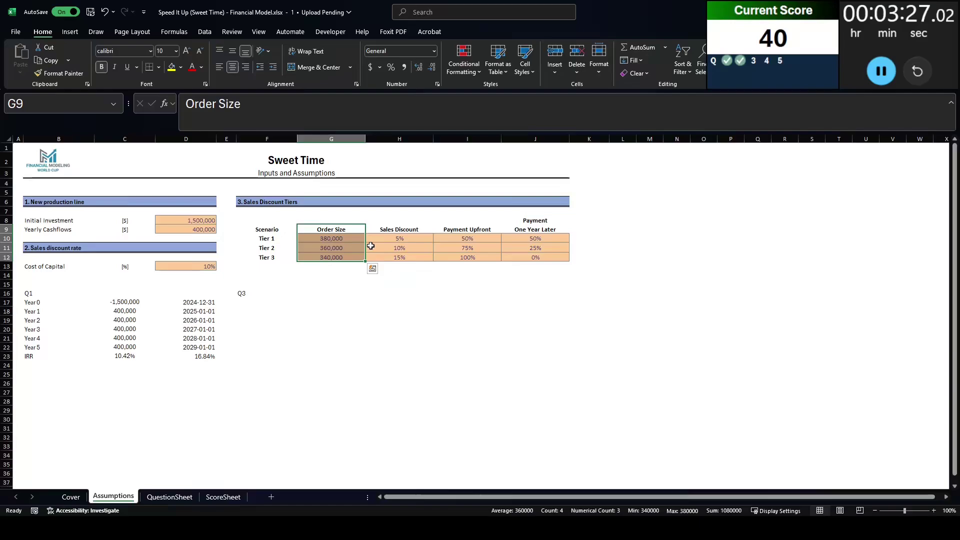
{"action": "left_click", "coordinate": [353, 230]}
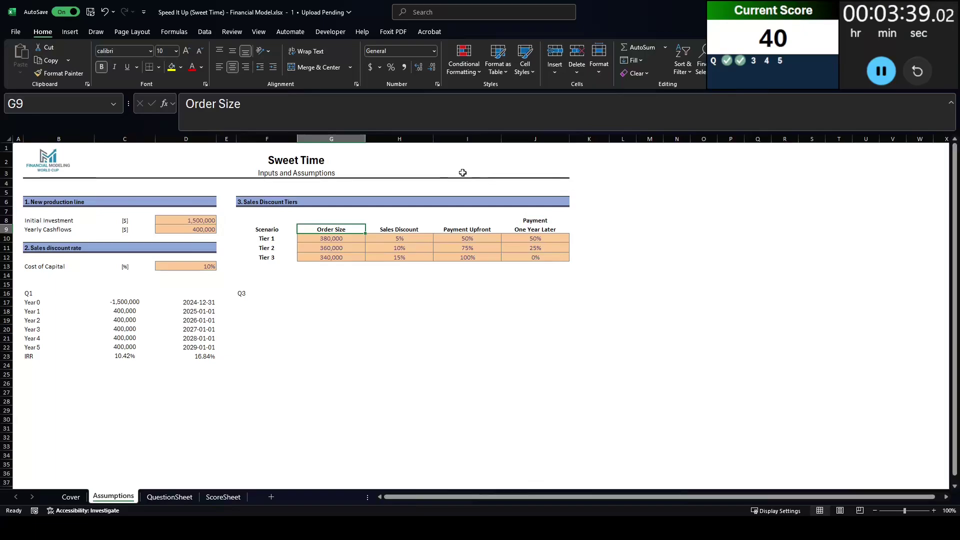
{"action": "key", "text": "Down"}
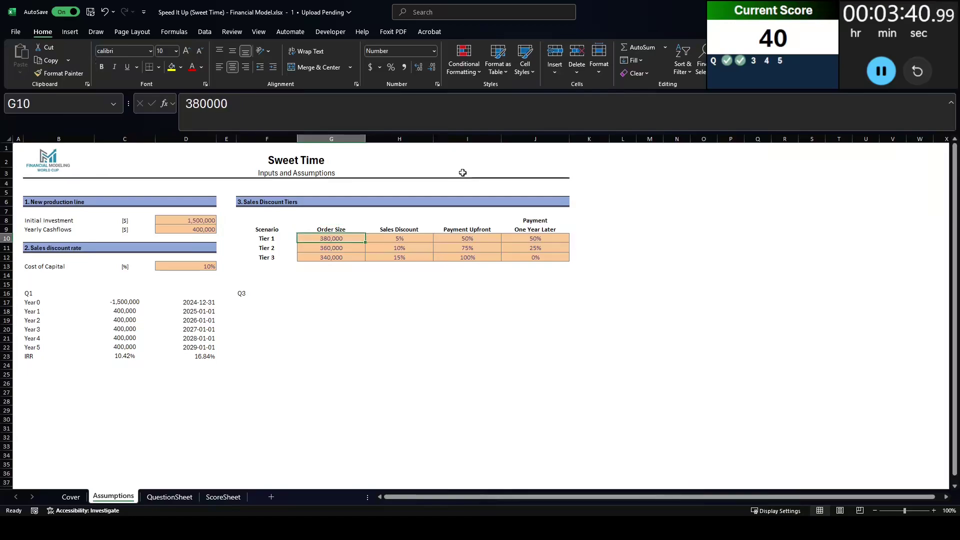
{"action": "key", "text": "shift+Down"}
{"action": "key", "text": "shift+Down"}
{"action": "key", "text": "ctrl+shift+4"}
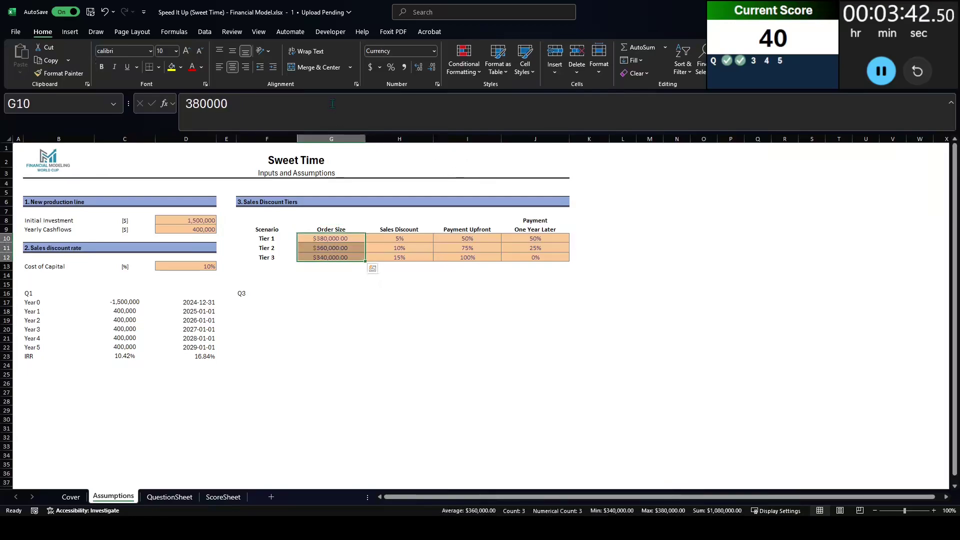
{"action": "left_click", "coordinate": [432, 67]}
{"action": "left_click", "coordinate": [431, 66]}
Add an "Actual Sales Price" heading in G16 and calculate the discounted Tier 1 price in G17 with =G10*(1-H10)
{"action": "left_click", "coordinate": [323, 294]}
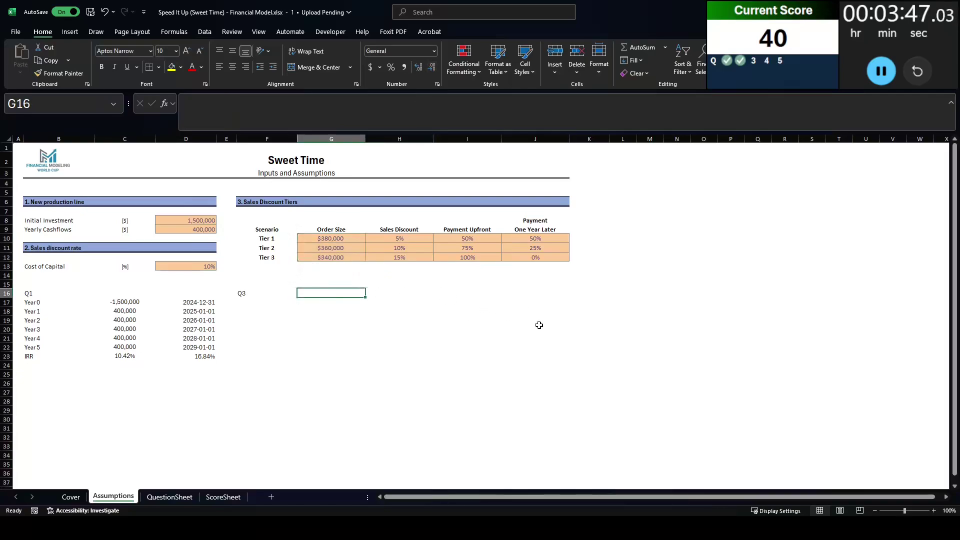
{"action": "type", "text": "A"}
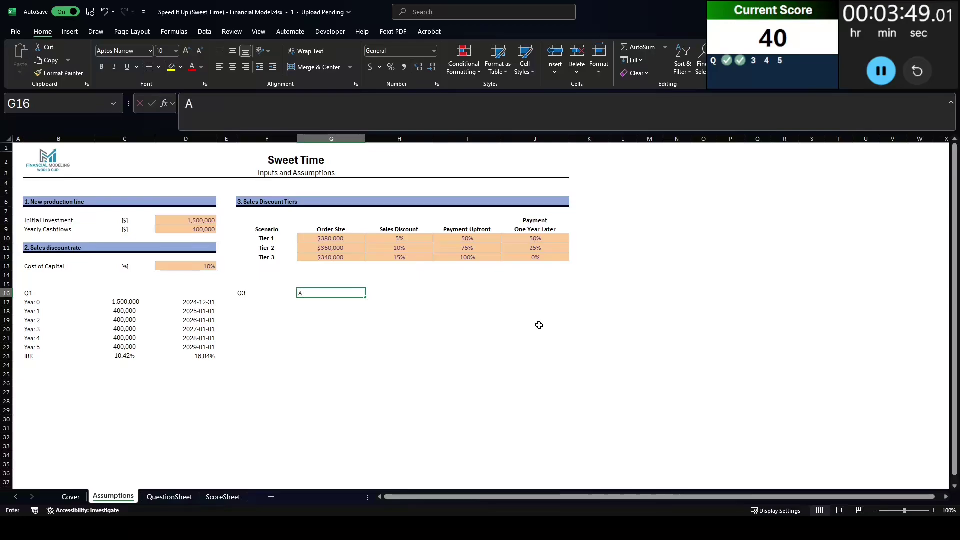
{"action": "type", "text": "ctual Sales Price"}
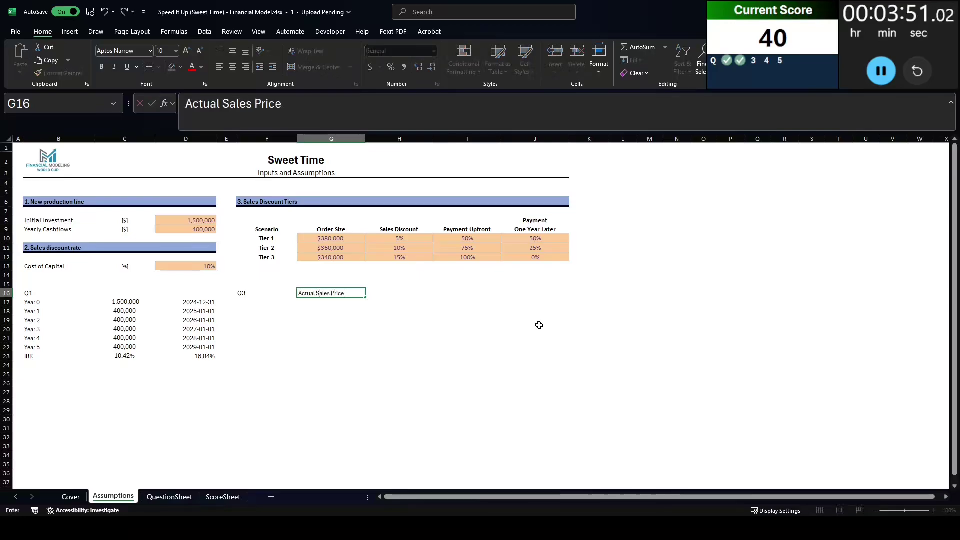
{"action": "key", "text": "Return"}
{"action": "type", "text": "=G10"}
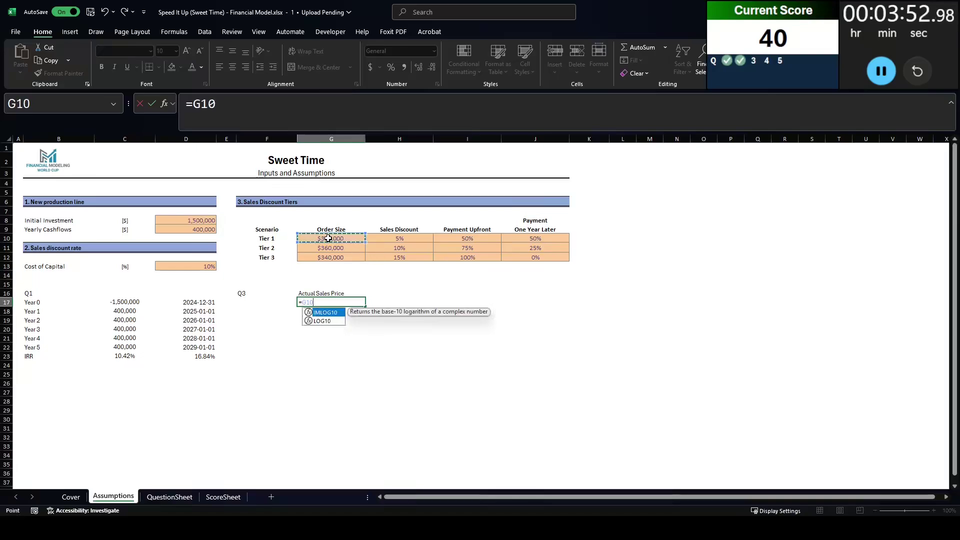
{"action": "type", "text": "*("}
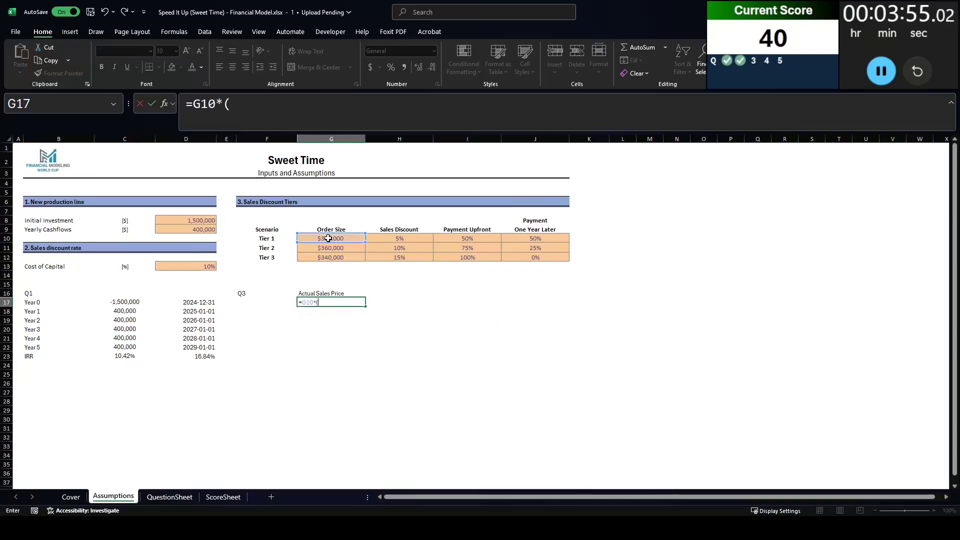
{"action": "type", "text": "1-"}
{"action": "left_click", "coordinate": [395, 240]}
{"action": "type", "text": ")"}
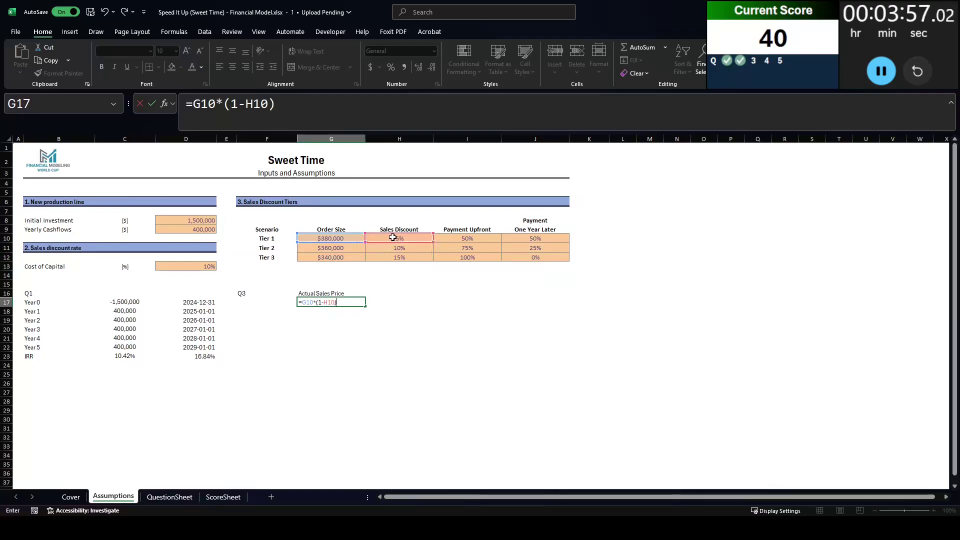
{"action": "key", "text": "ctrl+Return"}
Add a "Payment Upfront" heading in H16 and calculate the Tier 1 upfront amount in H17 with =G17*I10
{"action": "key", "text": "Up"}
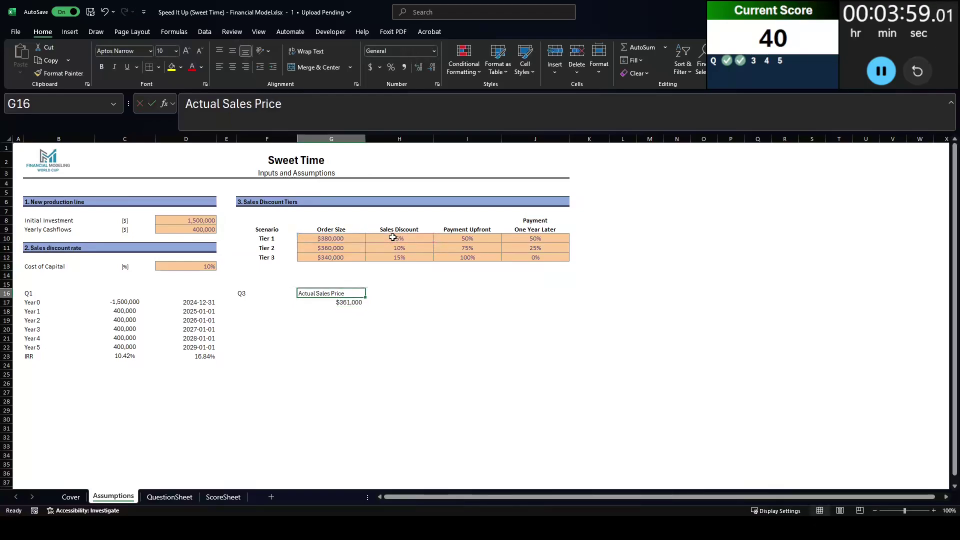
{"action": "key", "text": "Right"}
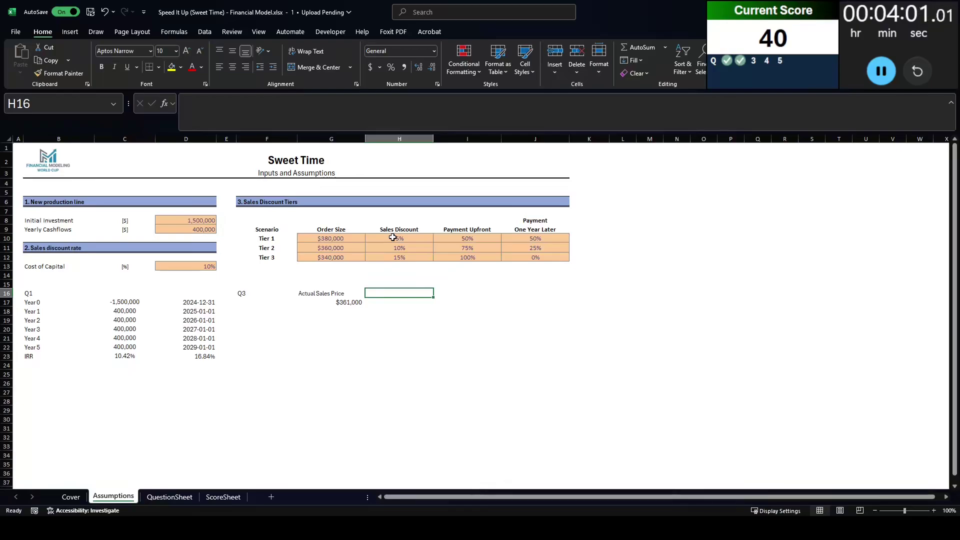
{"action": "type", "text": "Payment Upfront"}
{"action": "key", "text": "Return"}
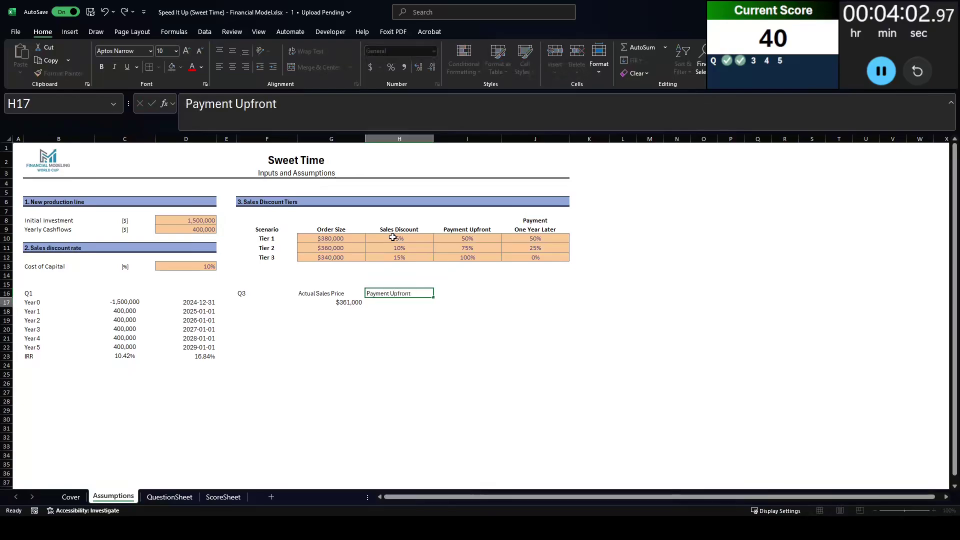
{"action": "type", "text": "="}
{"action": "key", "text": "Left"}
{"action": "type", "text": "*"}
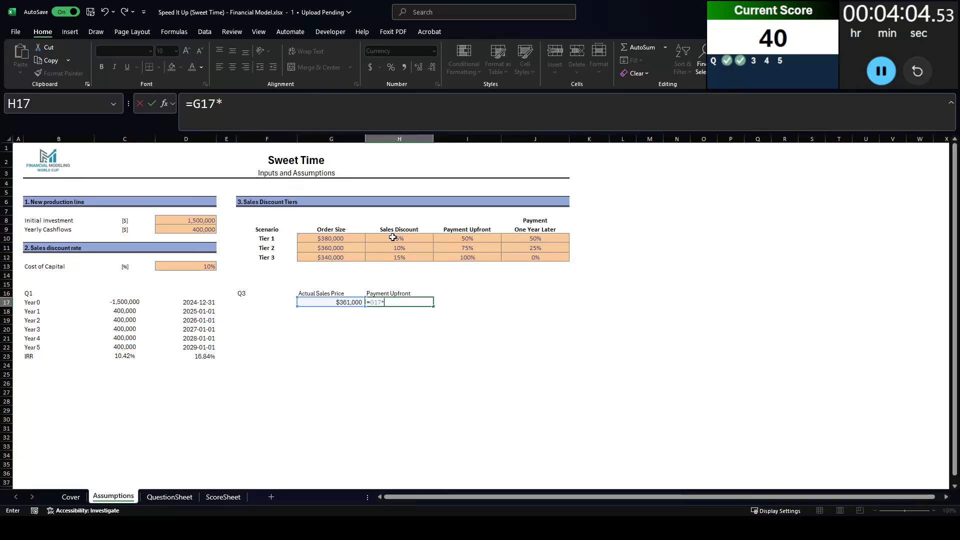
{"action": "left_click", "coordinate": [470, 237]}
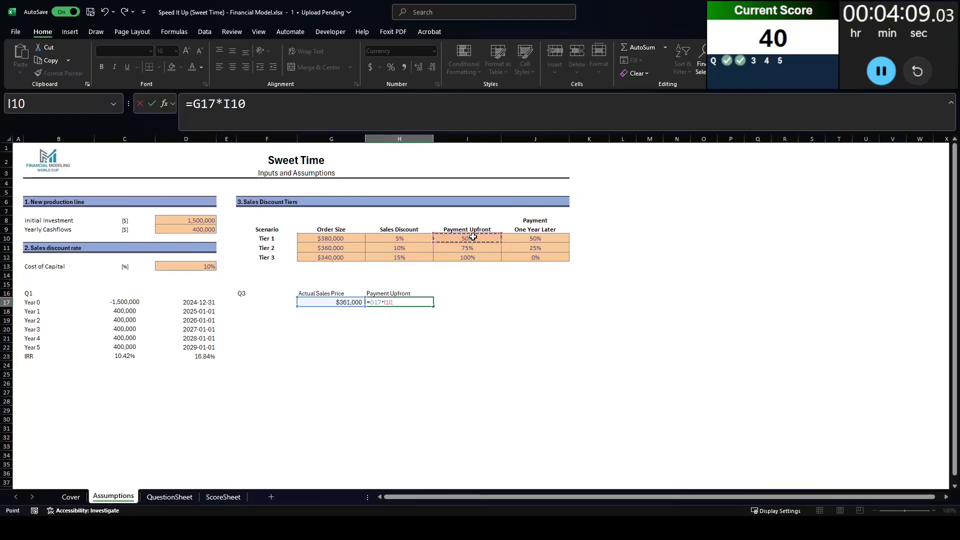
{"action": "key", "text": "Tab"}
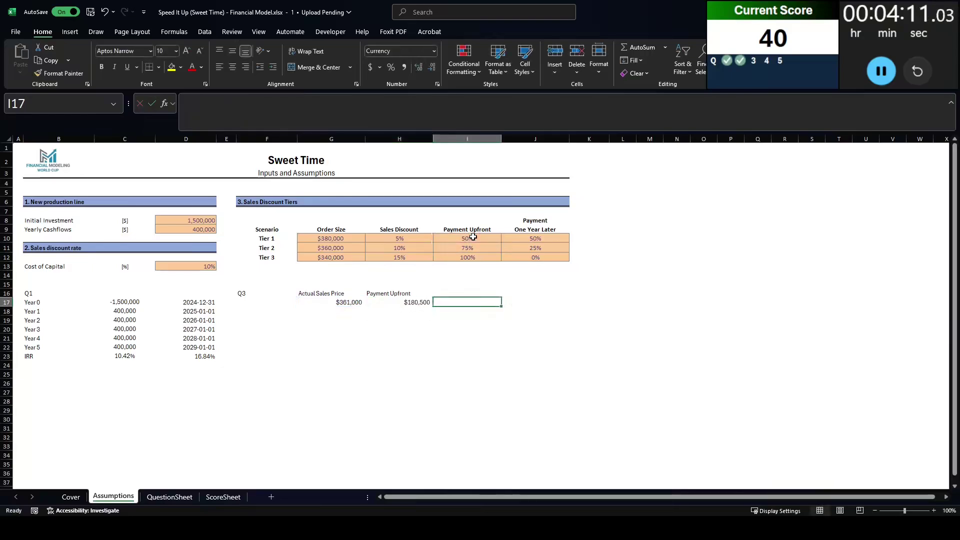
Calculate the Tier 1 deferred payment in I16 of the Assumptions sheet with =G17*J10
{"action": "key", "text": "Up"}
{"action": "type", "text": "="}
{"action": "key", "text": "Down"}
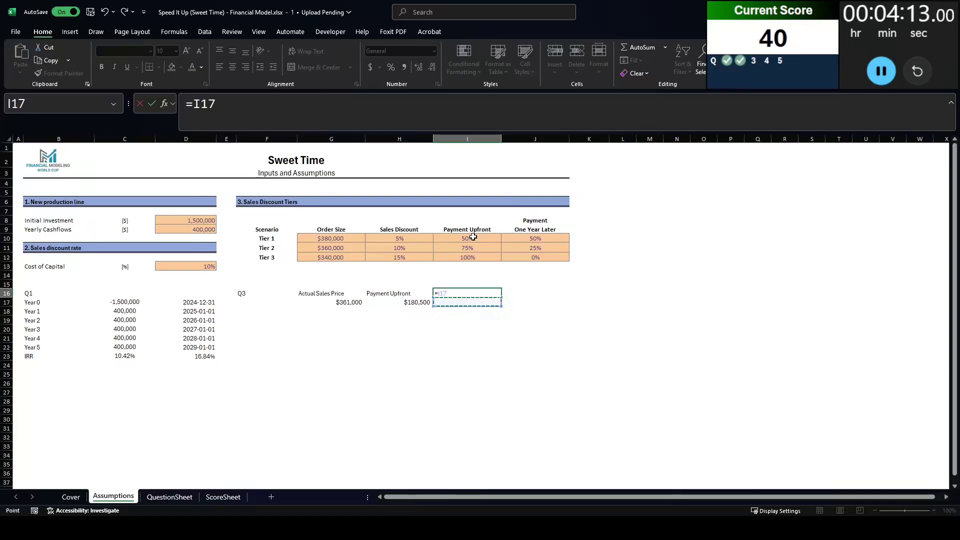
{"action": "key", "text": "Left"}
{"action": "key", "text": "Left"}
{"action": "type", "text": "*"}
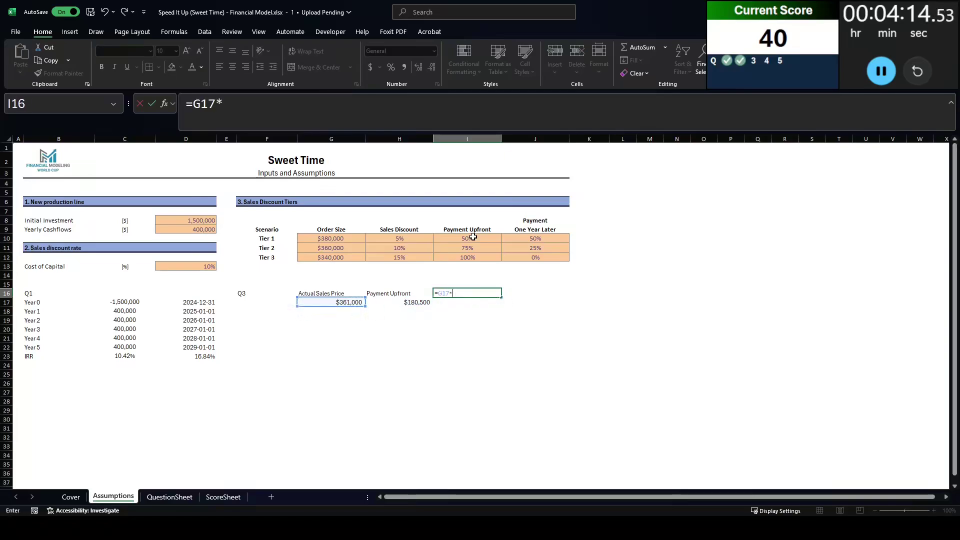
{"action": "left_click", "coordinate": [529, 240]}
{"action": "key", "text": "Return"}
{"action": "key", "text": "Up"}
{"action": "key", "text": "Right"}
{"action": "key", "text": "Left"}
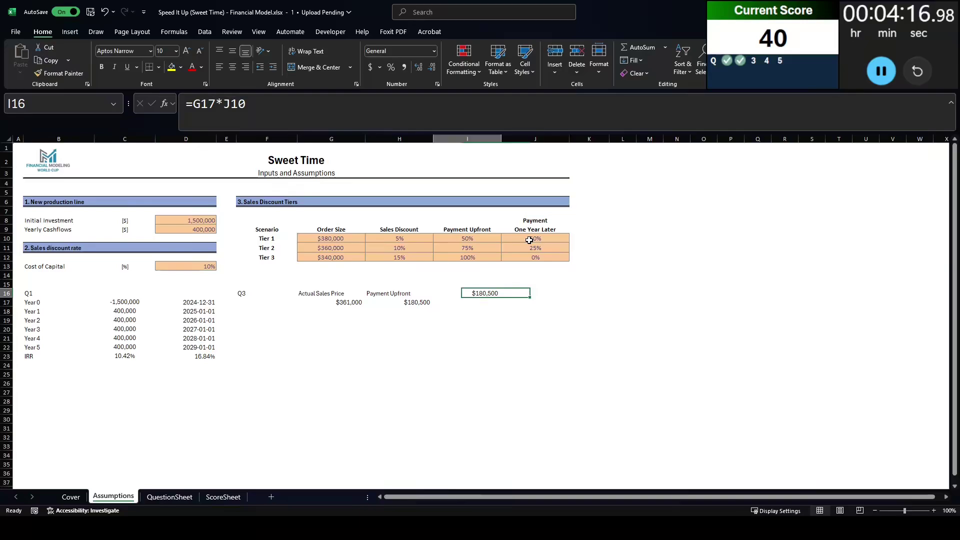
Move the deferred payment formula from I16 to I17 and check its cell references
{"action": "key", "text": "ctrl+c"}
{"action": "key", "text": "Down"}
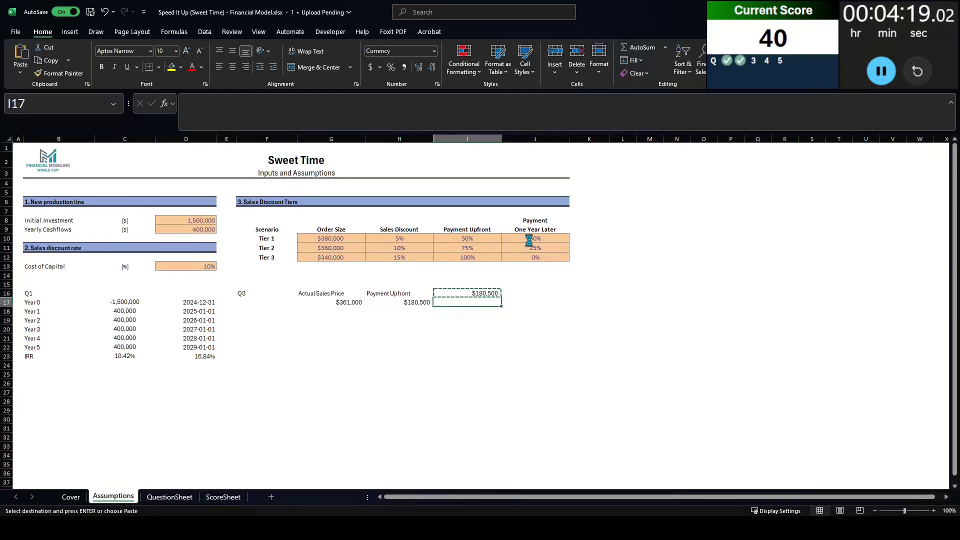
{"action": "key", "text": "Return"}
{"action": "key", "text": "Up"}
{"action": "key", "text": "Up"}
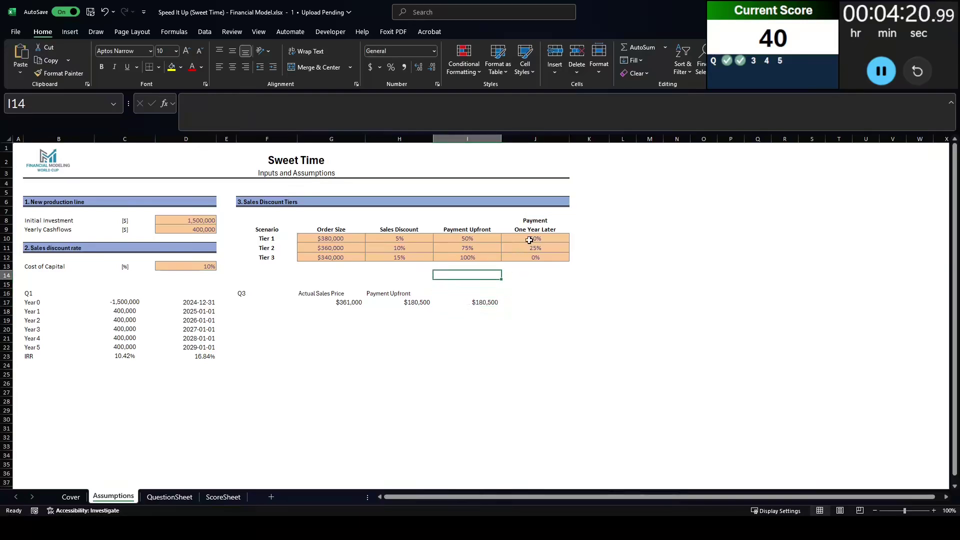
{"action": "key", "text": "Right"}
{"action": "key", "text": "Down"}
{"action": "key", "text": "Down"}
{"action": "key", "text": "Left"}
{"action": "key", "text": "Down"}
{"action": "key", "text": "F2"}
{"action": "key", "text": "Escape"}
{"action": "key", "text": "Up"}
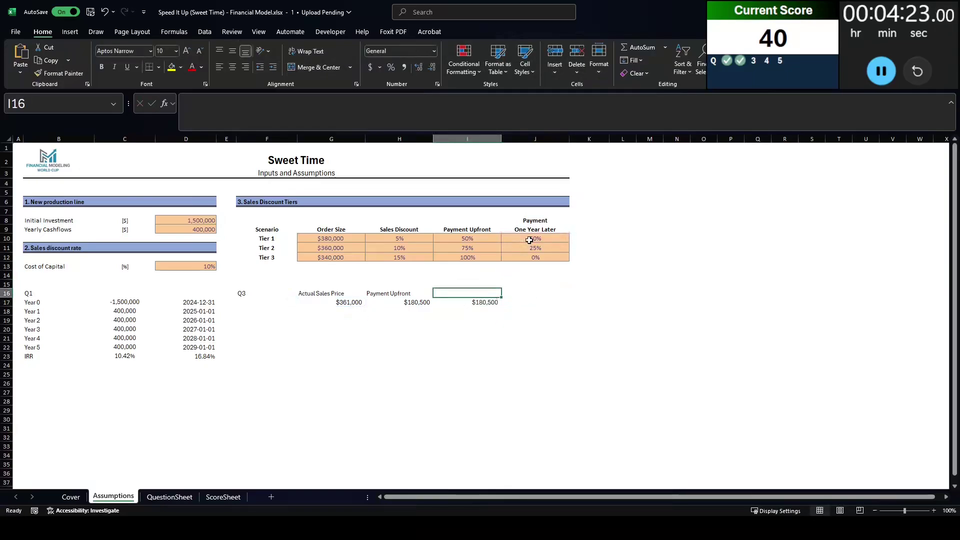
Add a "Payment One Year Later" heading in I16 above the deferred payment amount
{"action": "type", "text": "Payment one Y"}
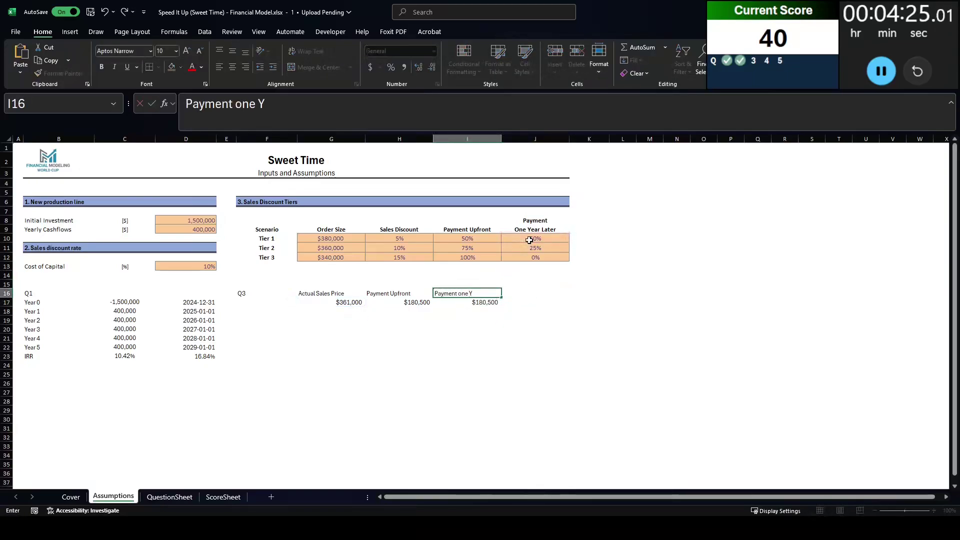
{"action": "type", "text": "ear Later"}
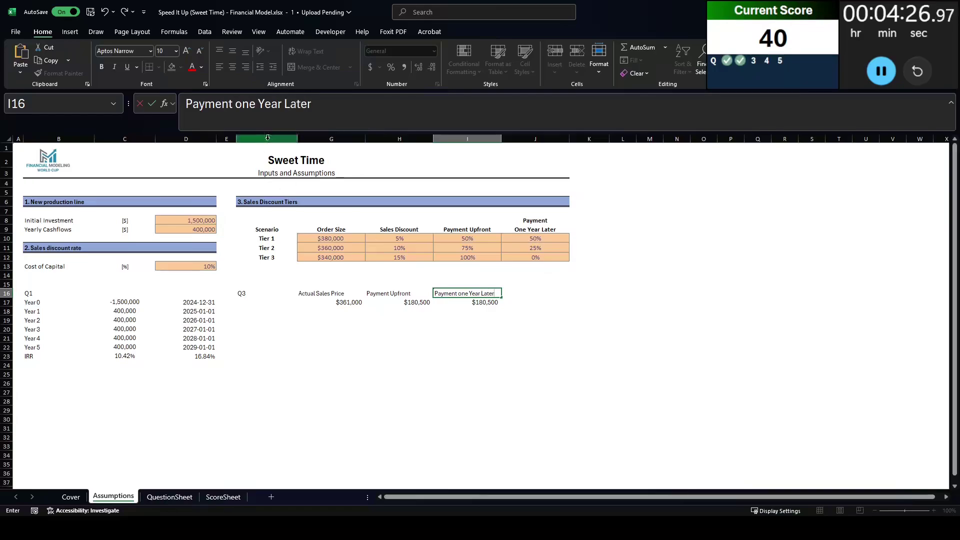
{"action": "left_click", "coordinate": [239, 104]}
{"action": "type", "text": "OO"}
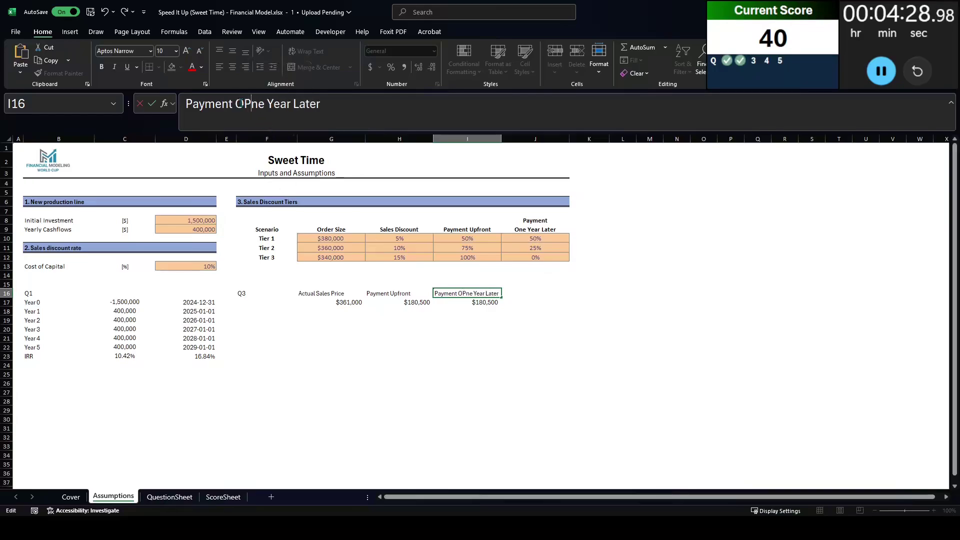
{"action": "key", "text": "Delete"}
{"action": "key", "text": "Tab"}
Add an "NPV" heading in J16 and calculate the Tier 1 present value in J17 with =H17+NPV($D$13,I17)
{"action": "type", "text": "NPV"}
{"action": "key", "text": "Return"}
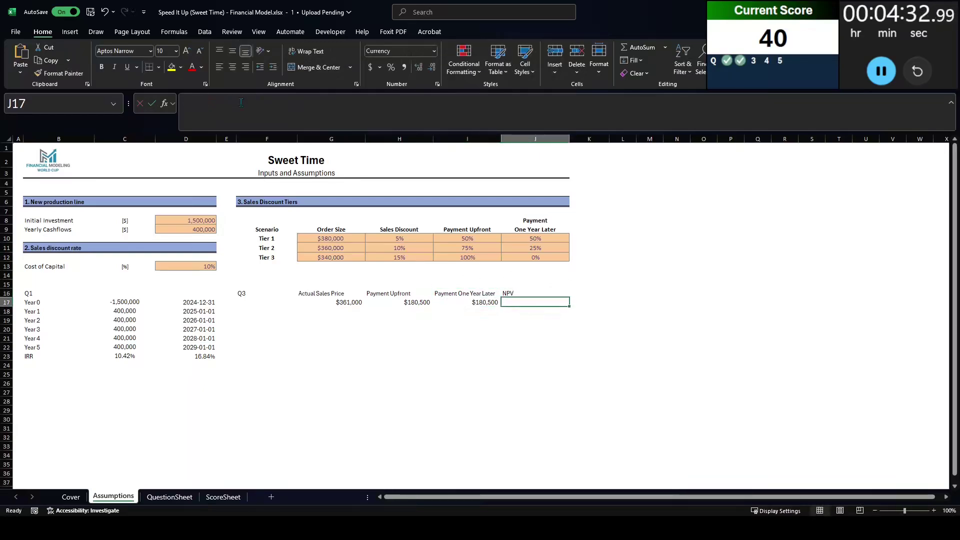
{"action": "type", "text": "="}
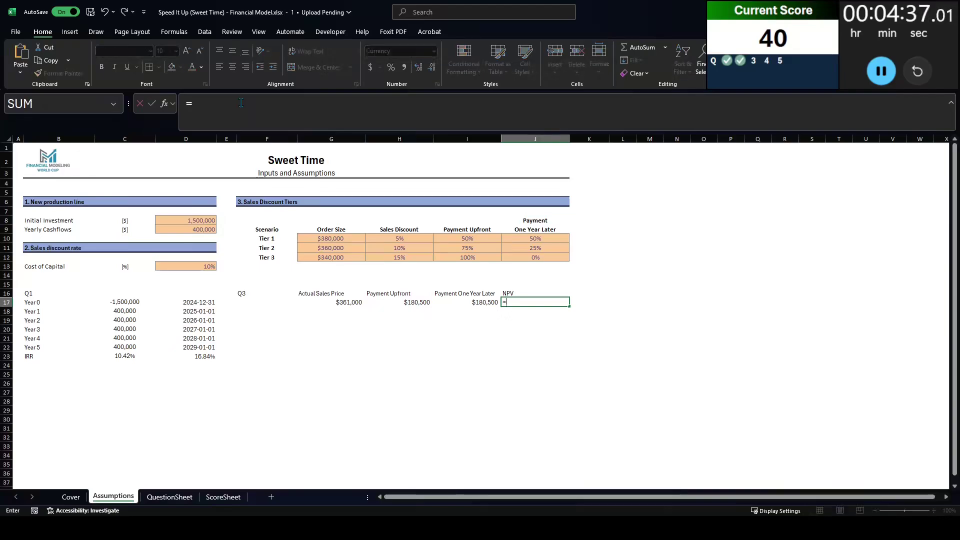
{"action": "key", "text": "Left"}
{"action": "key", "text": "Left"}
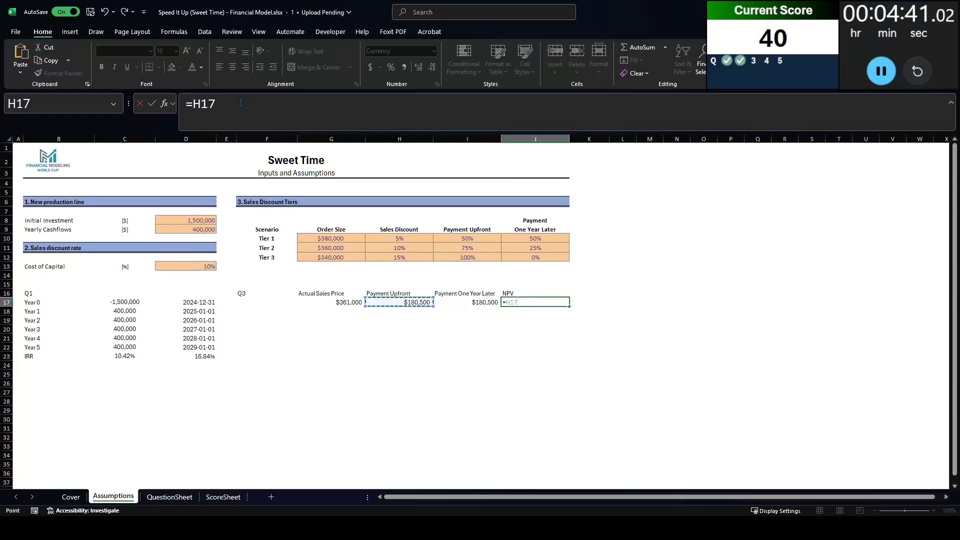
{"action": "type", "text": "+npv("}
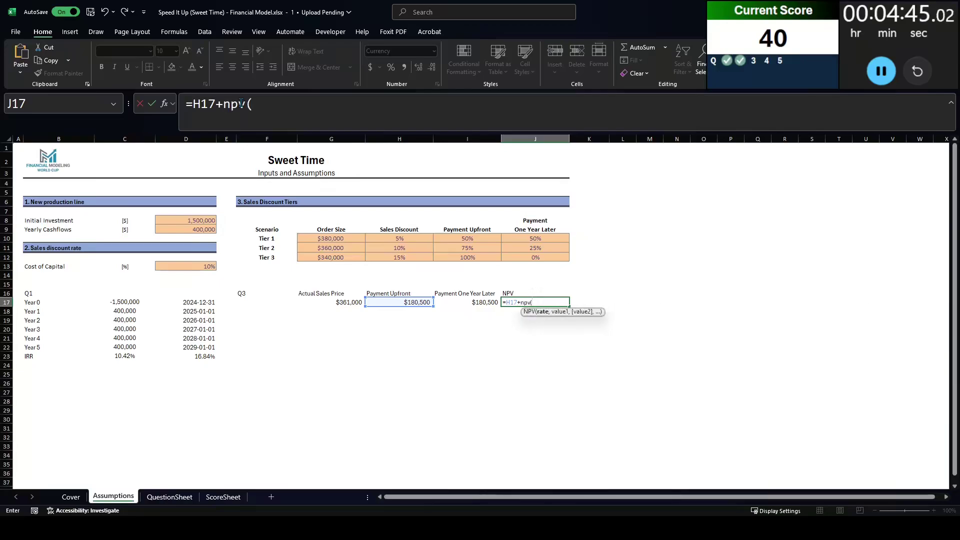
{"action": "left_click", "coordinate": [191, 265]}
{"action": "key", "text": "F4"}
{"action": "type", "text": ","}
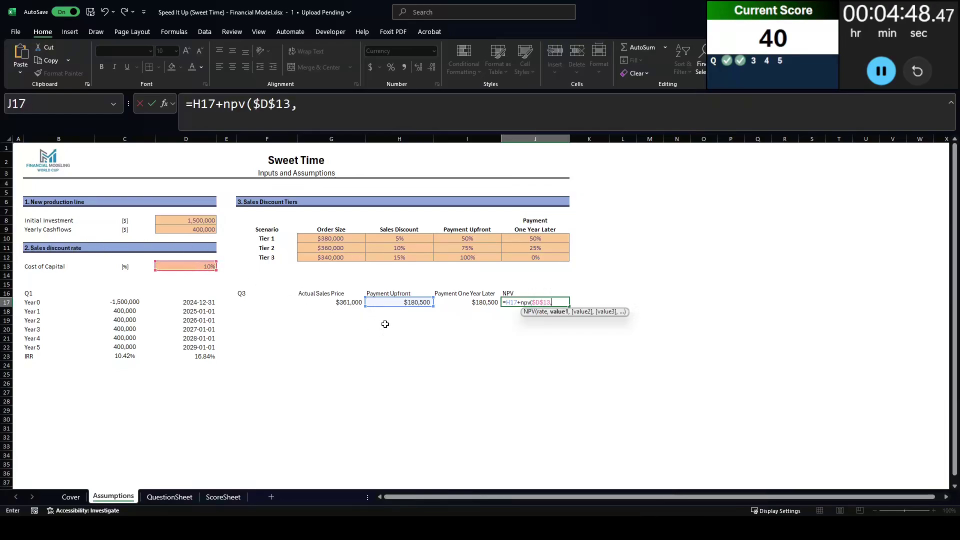
{"action": "left_click", "coordinate": [465, 302]}
{"action": "type", "text": ")"}
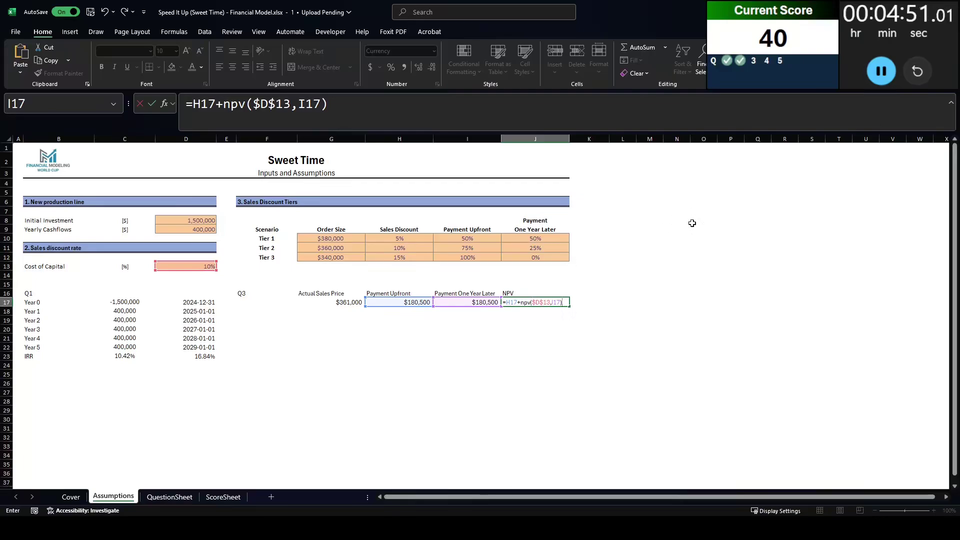
{"action": "key", "text": "ctrl+Return"}
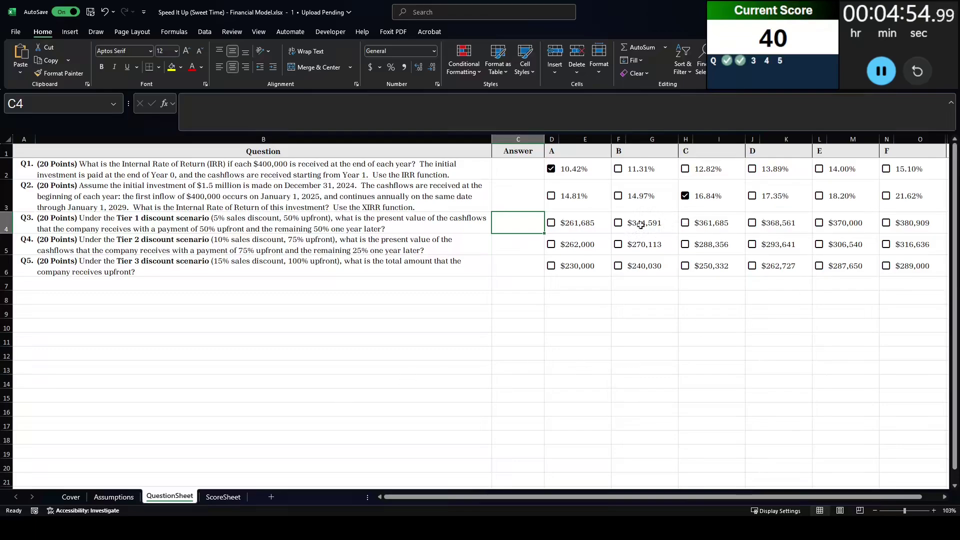
Mark $344,591 (option B) as the Q3 answer on the QuestionSheet and read the wording of Q4 and Q5
{"action": "left_click", "coordinate": [618, 222]}
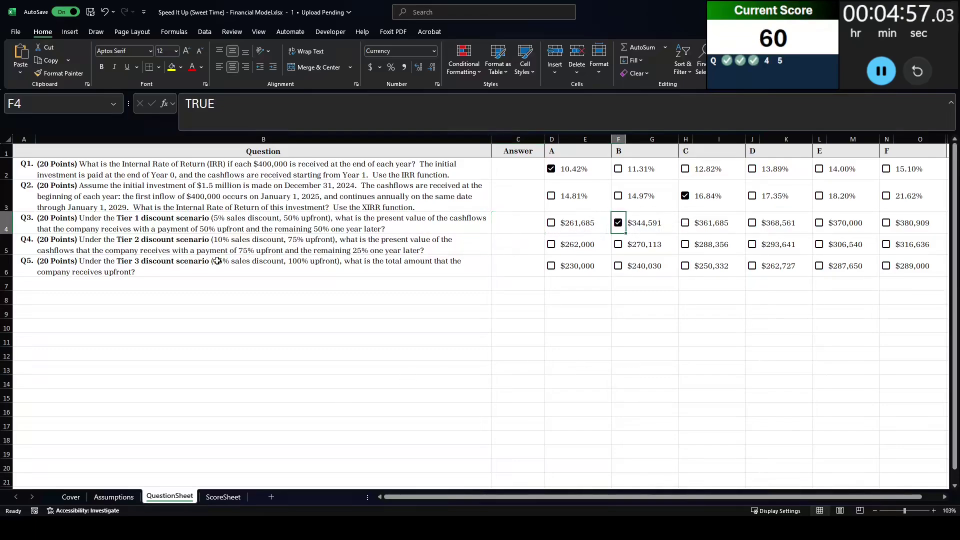
{"action": "left_click", "coordinate": [30, 244]}
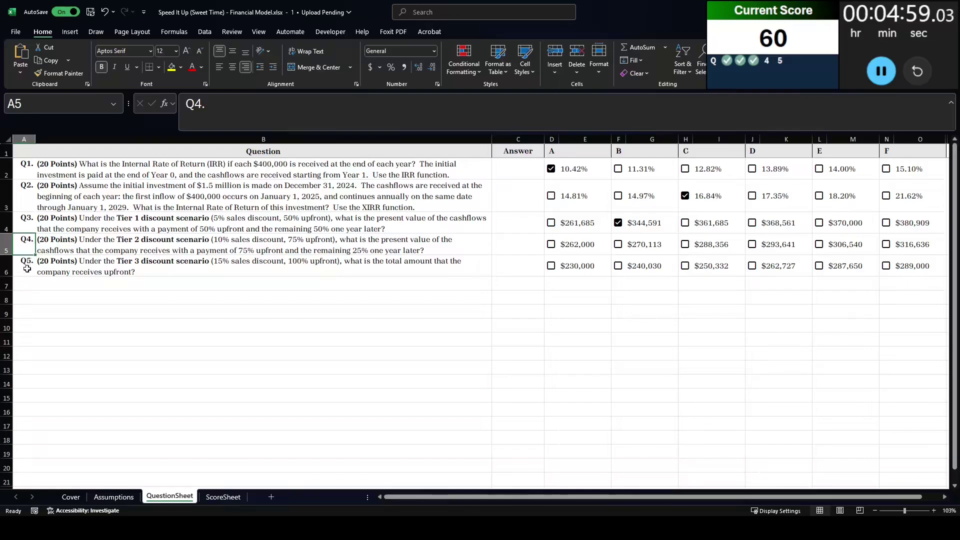
{"action": "left_click", "coordinate": [27, 266]}
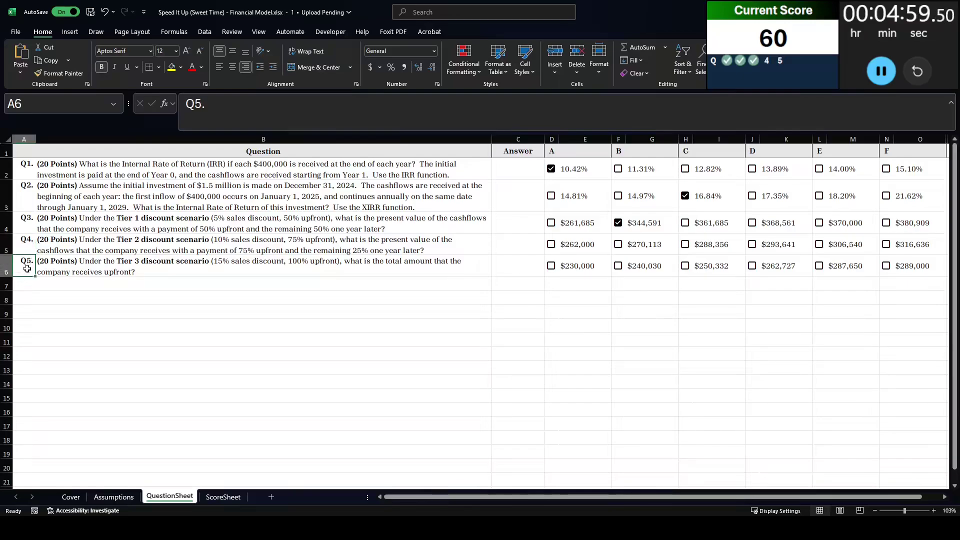
{"action": "left_click", "coordinate": [161, 249]}
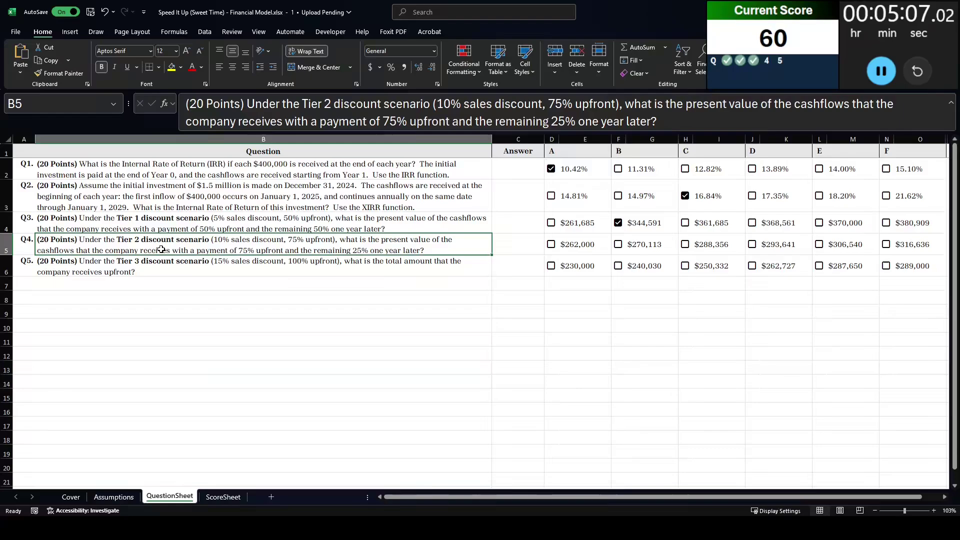
{"action": "left_click", "coordinate": [146, 270]}
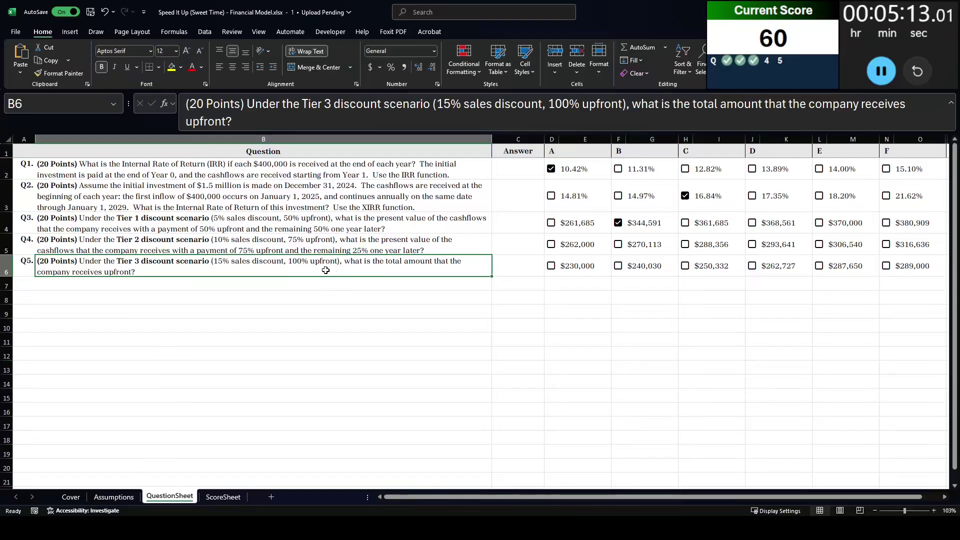
Copy the Tier 1 formulas in G17:J17 of the Assumptions sheet down to rows 18 and 19 and check the formulas in G18 and G19
{"action": "left_click", "coordinate": [131, 498]}
{"action": "left_click_drag", "start_coordinate": [341, 303], "coordinate": [535, 302]}
{"action": "key", "text": "ctrl+c"}
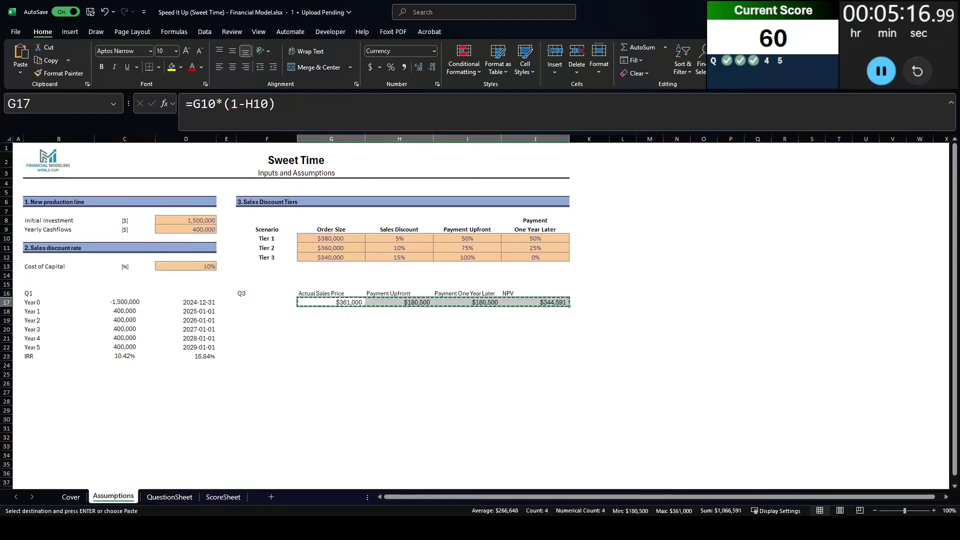
{"action": "left_click_drag", "start_coordinate": [331, 302], "coordinate": [536, 320]}
{"action": "key", "text": "ctrl+v"}
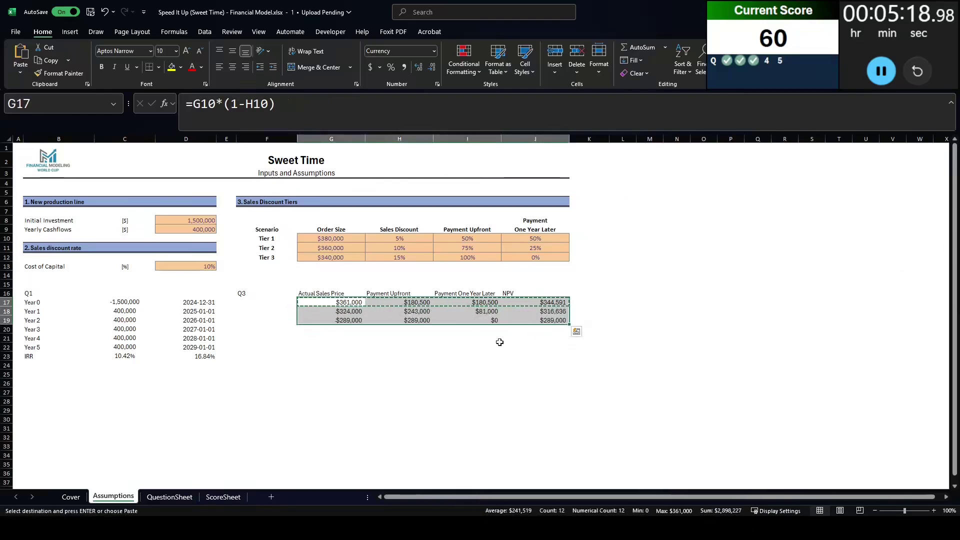
{"action": "left_click", "coordinate": [435, 344]}
{"action": "left_click", "coordinate": [322, 311]}
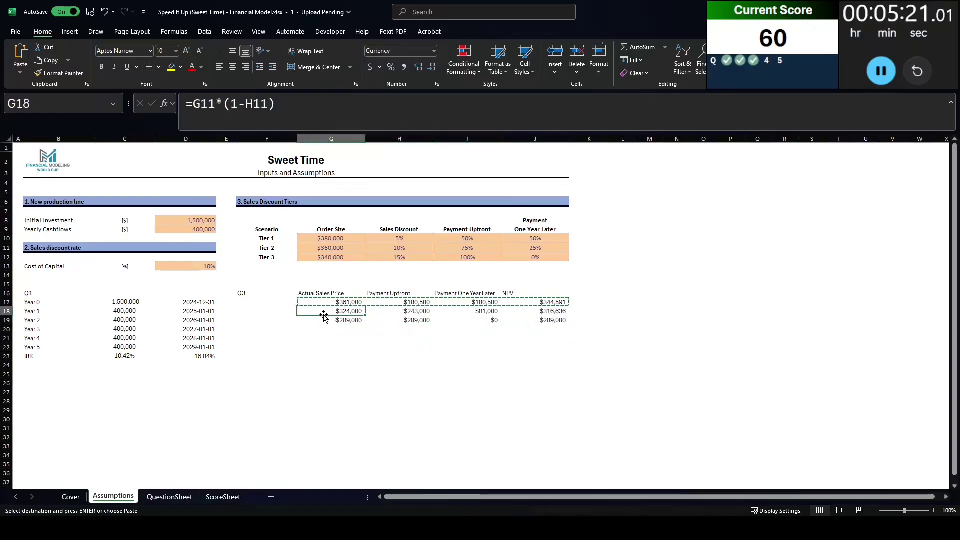
{"action": "key", "text": "F2"}
{"action": "key", "text": "Escape"}
{"action": "double_click", "coordinate": [324, 319]}
{"action": "key", "text": "Escape"}
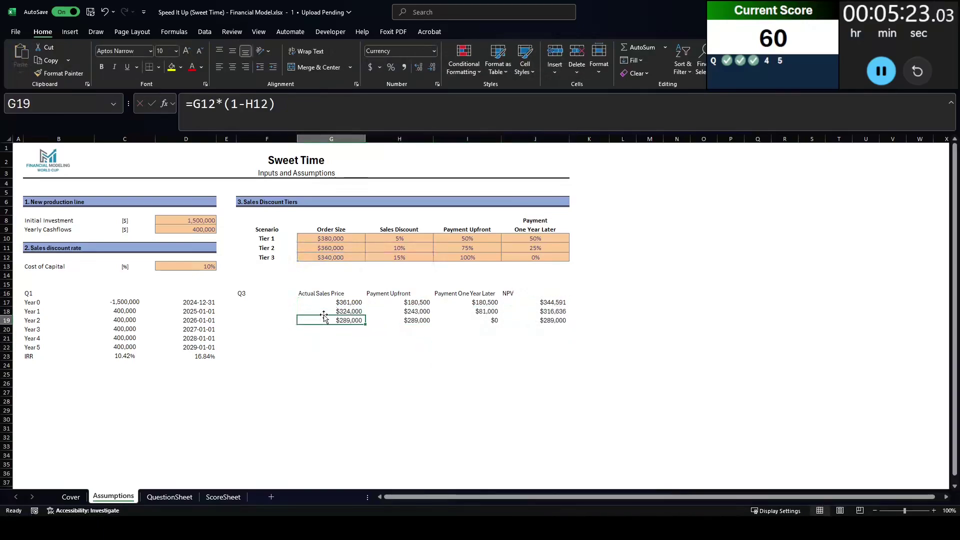
{"action": "left_click", "coordinate": [491, 338]}
Copy the three NPV results in J17:J19 and paste them as values into the Q3 to Q5 answer cells C4:C6 on the QuestionSheet
{"action": "left_click_drag", "start_coordinate": [553, 303], "coordinate": [545, 320]}
{"action": "left_click", "coordinate": [536, 313]}
{"action": "key", "text": "ctrl+c"}
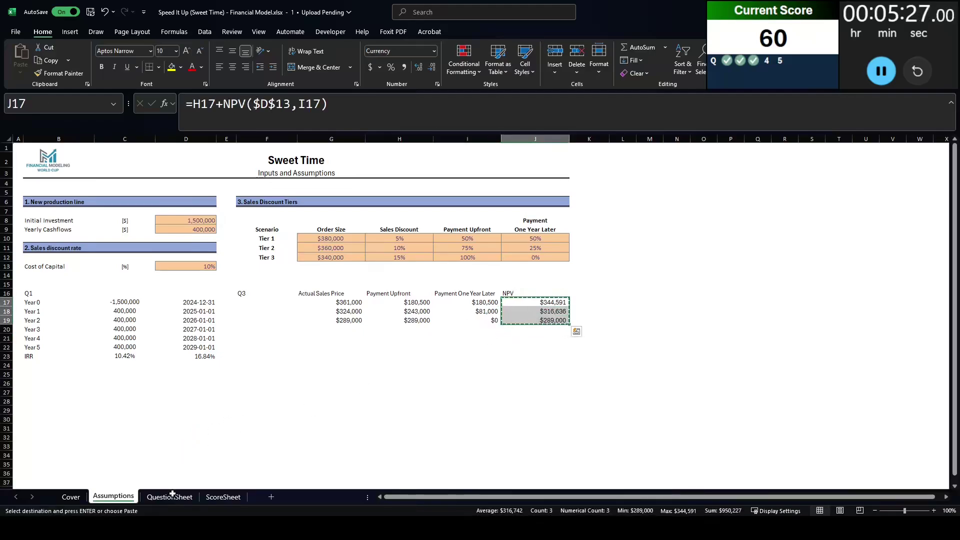
{"action": "key", "text": "ctrl+Page_Down"}
{"action": "left_click", "coordinate": [519, 223]}
{"action": "key", "text": "ctrl+shift+v"}
Mark $316,636 (option F) as the Q4 answer and $289,000 (option F) as the Q5 answer
{"action": "left_click", "coordinate": [520, 265]}
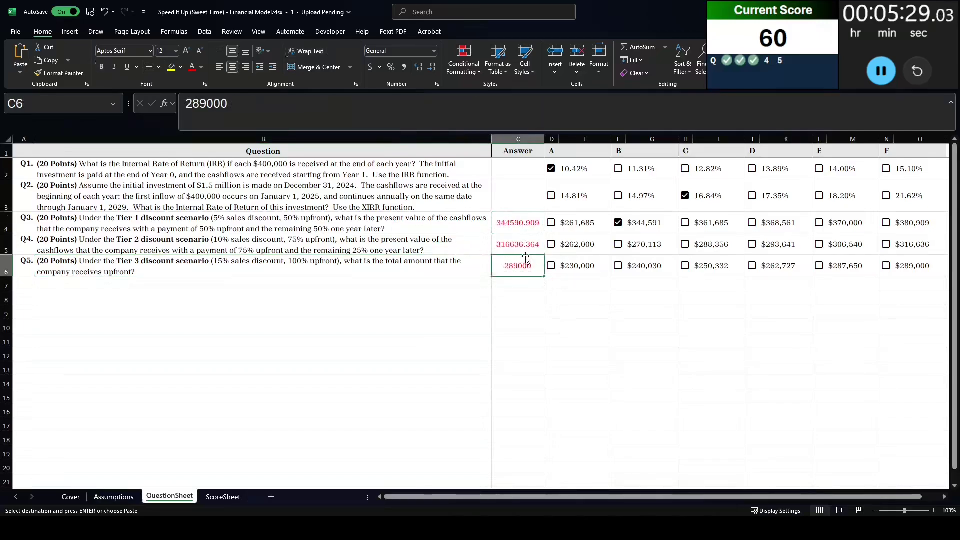
{"action": "left_click", "coordinate": [520, 244]}
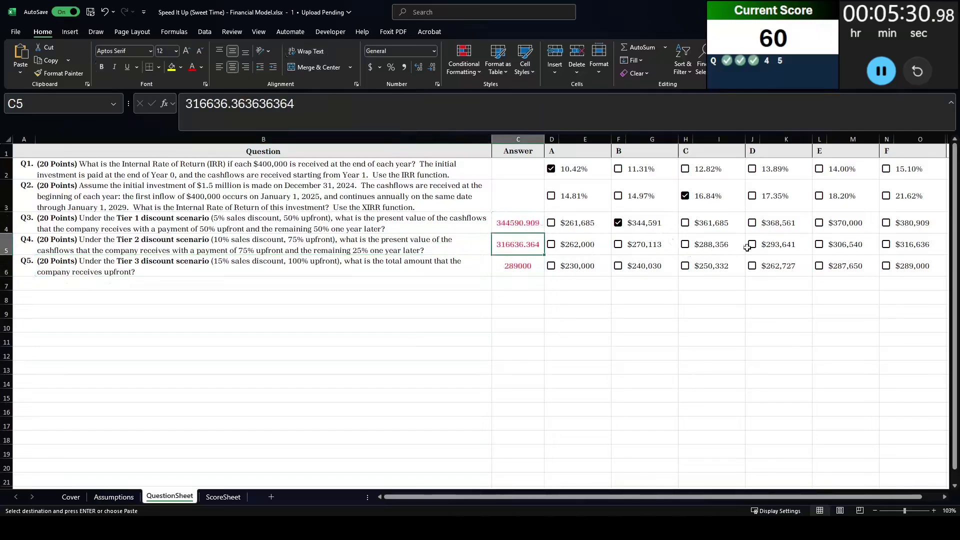
{"action": "left_click", "coordinate": [889, 244]}
{"action": "left_click", "coordinate": [518, 265]}
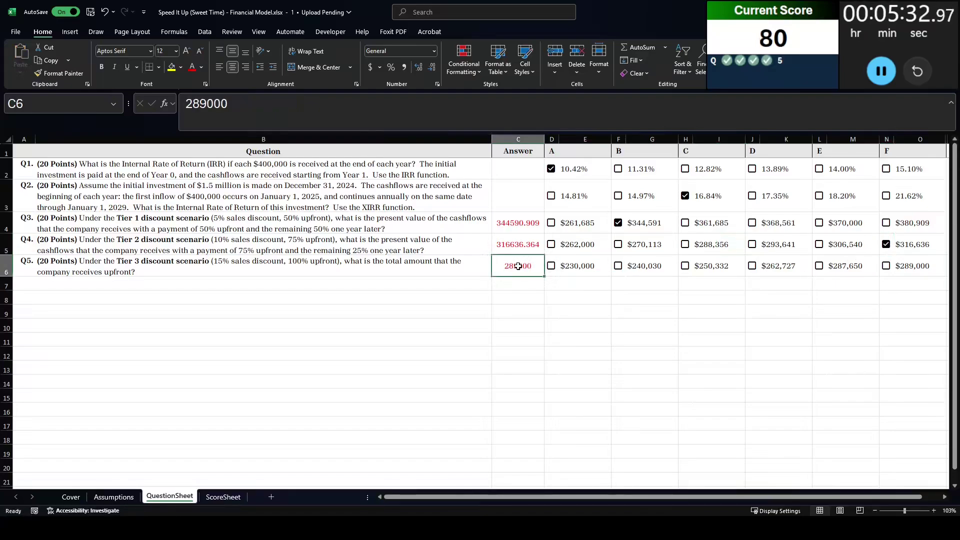
{"action": "left_click", "coordinate": [886, 266]}
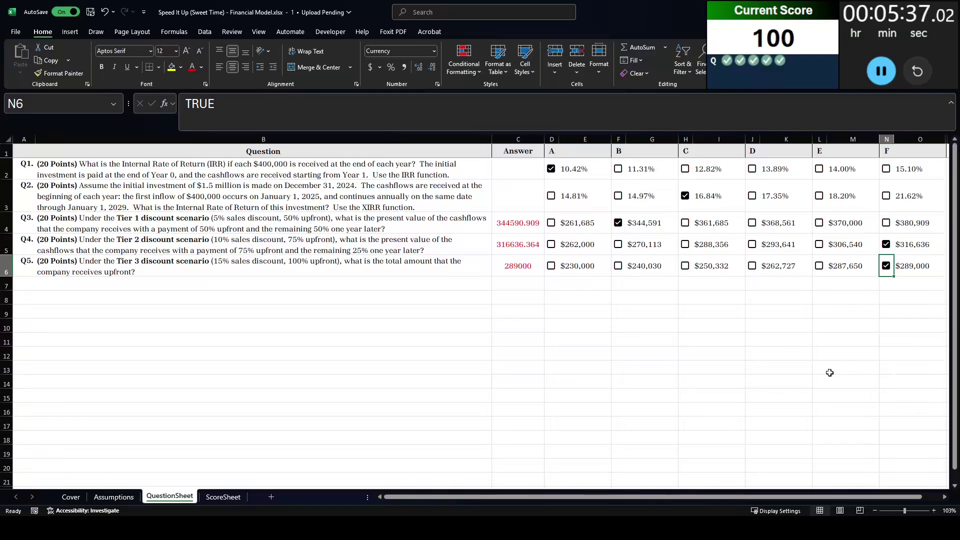